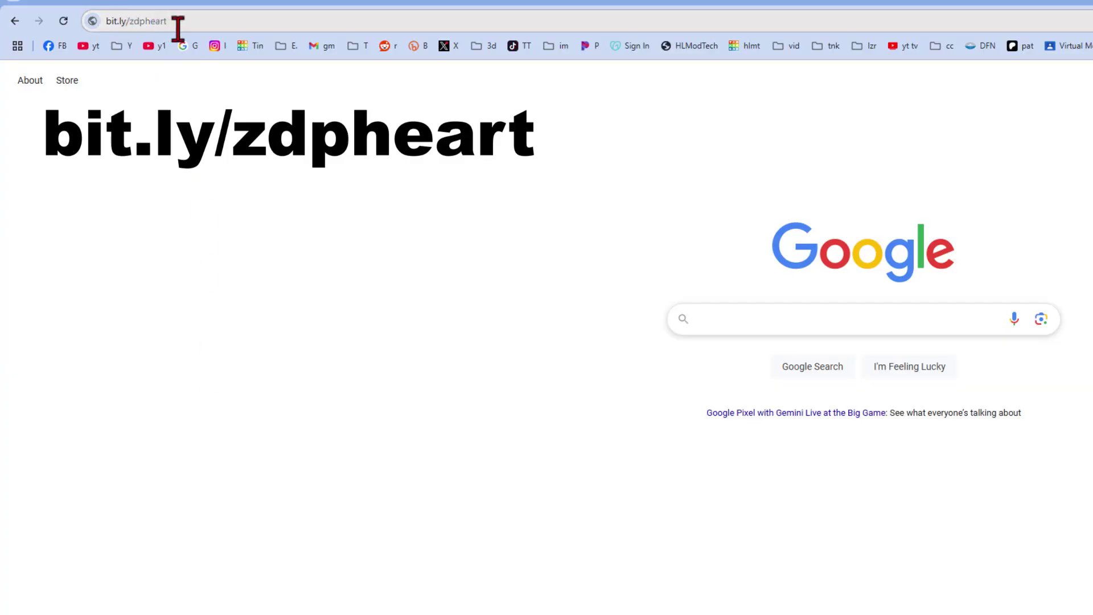
Step: Open bit.ly/zdpheart, react to the Heart design in the gallery and copy it for editing
click(195, 21)
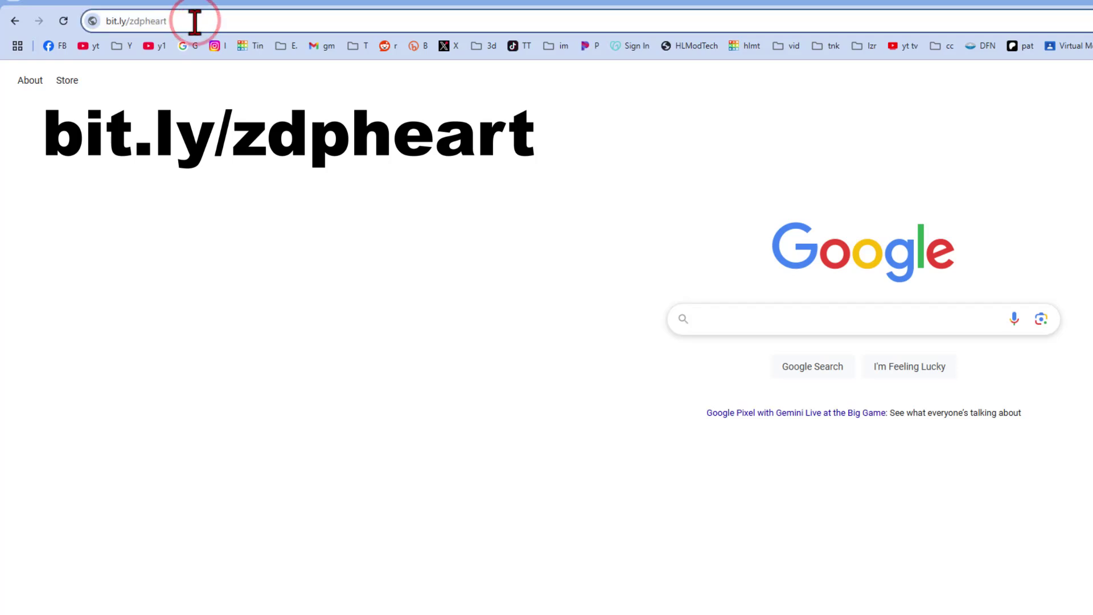
key(Return)
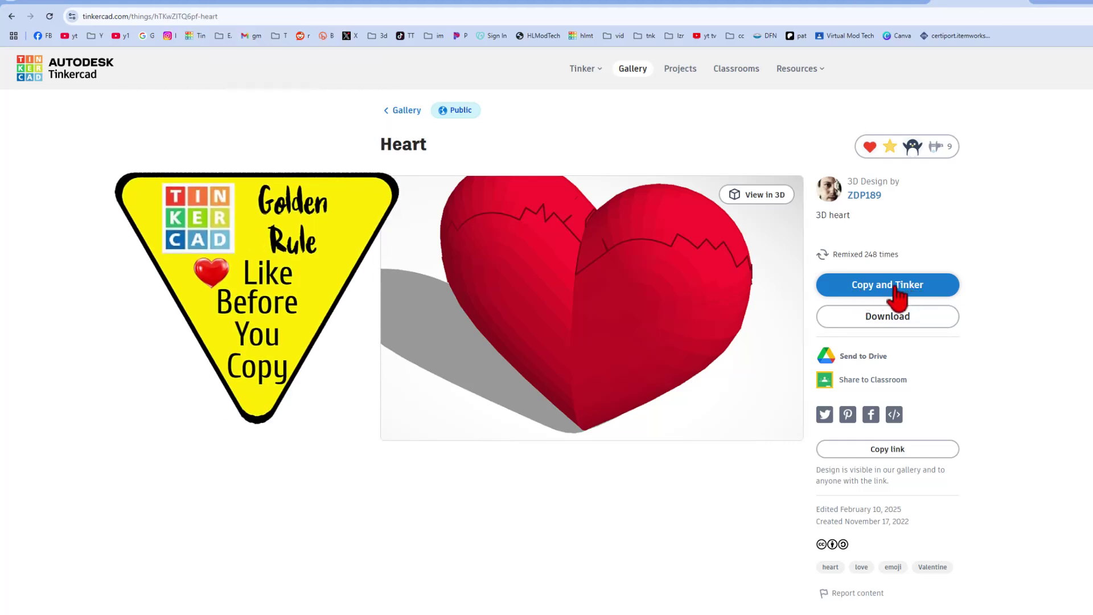
click(918, 142)
click(903, 205)
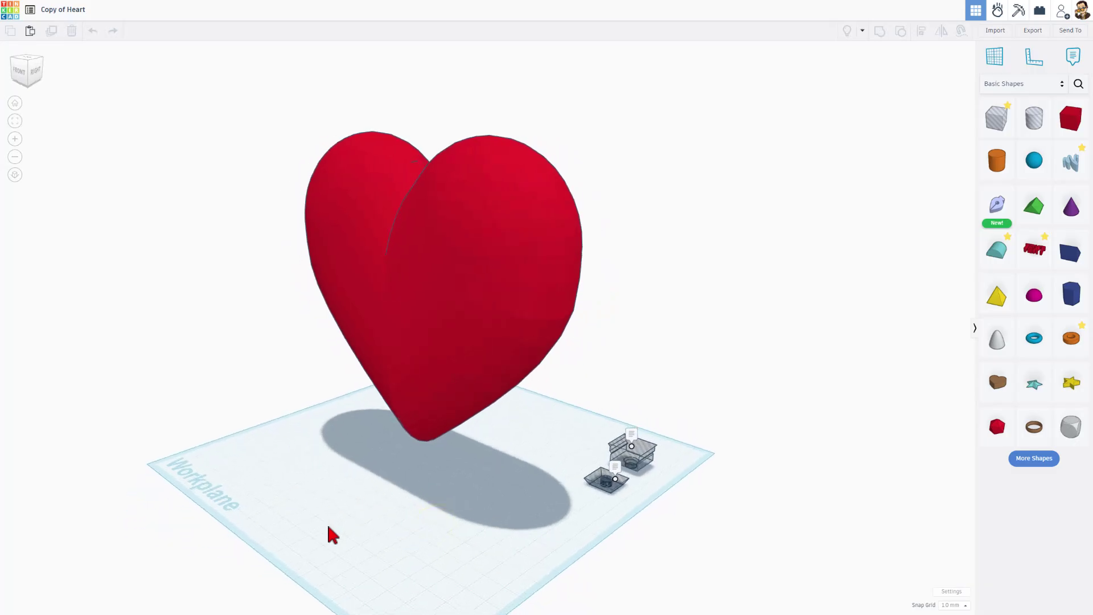
Step: Duplicate the red heart and shift the copy forward, clear of the original
click(464, 341)
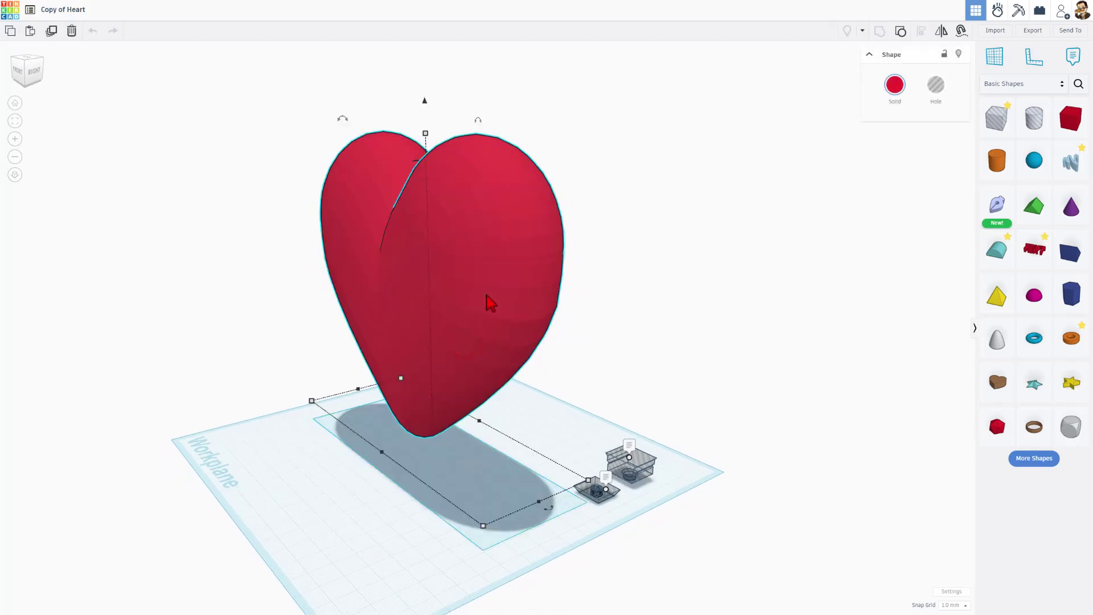
key(ctrl+d)
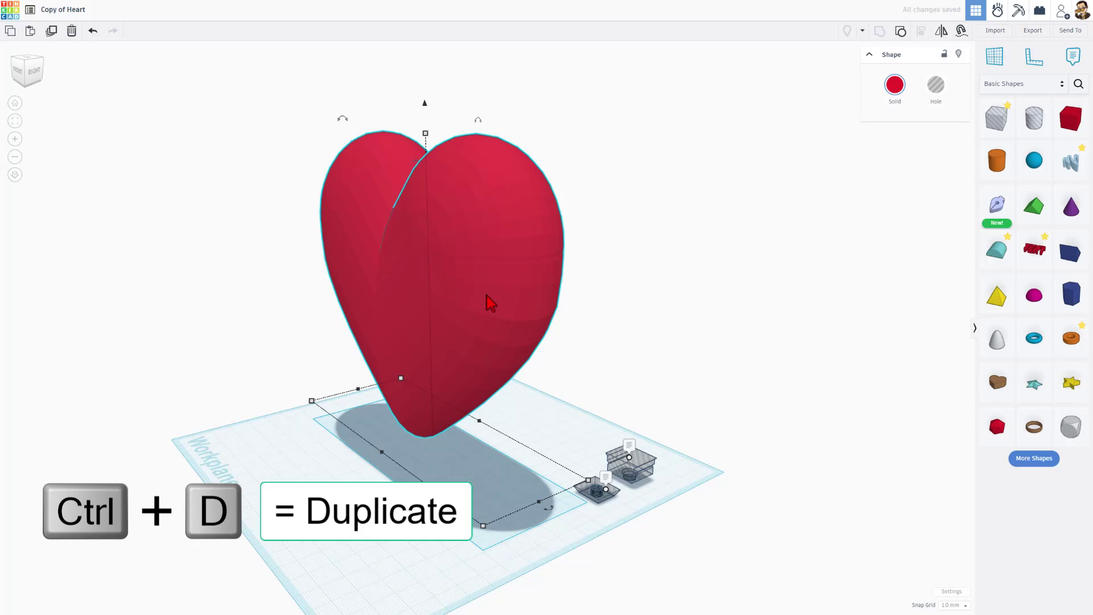
key(shift+Down)
key(shift+Down)
key(shift+Down)
key(shift+Down)
key(shift+Down)
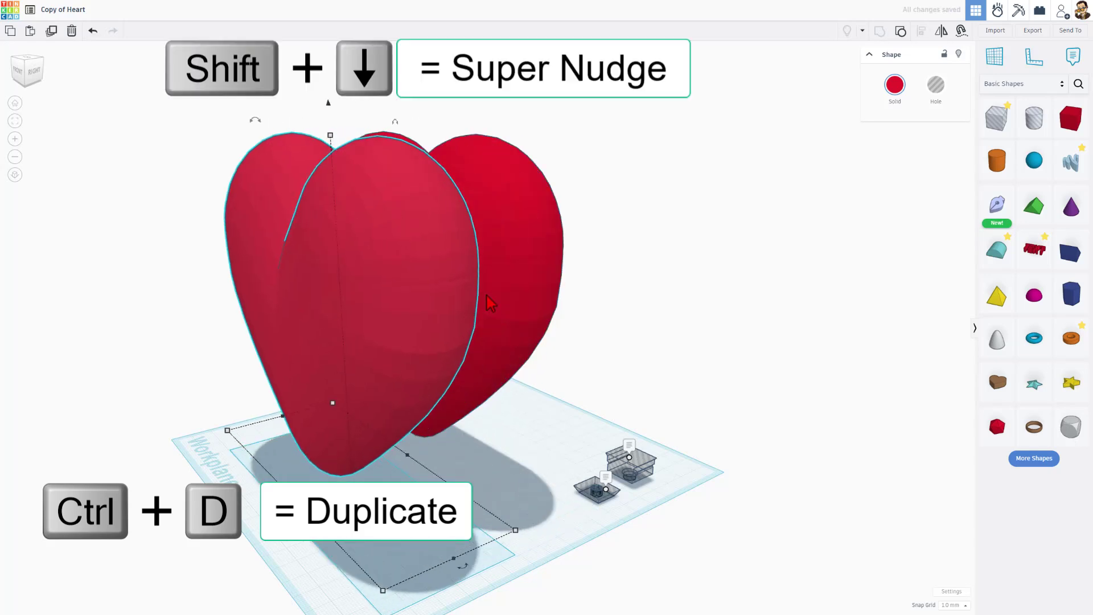
key(shift+Down)
key(shift+Down)
key(shift+Down)
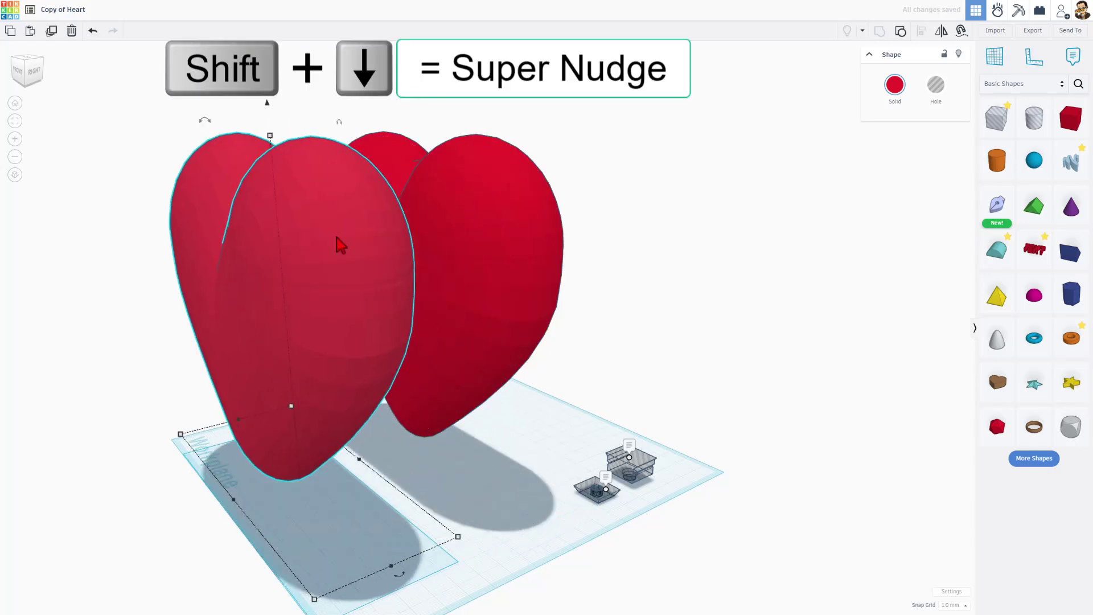
Step: Ungroup the copied heart into its two halves and ungroup the half nearest the front
right_drag(316, 462, 278, 351)
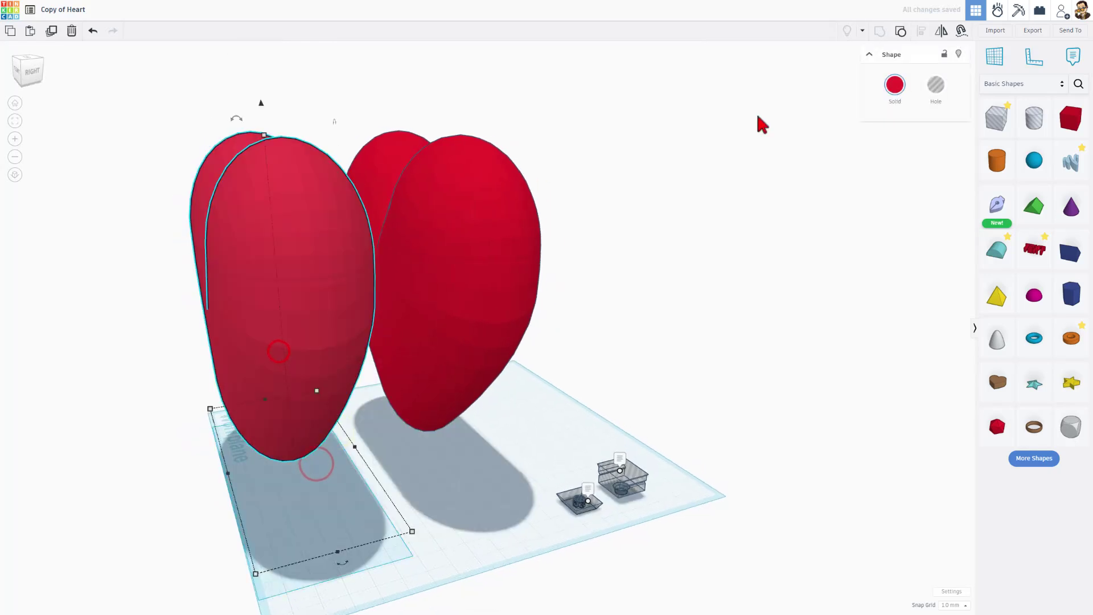
click(905, 34)
click(330, 458)
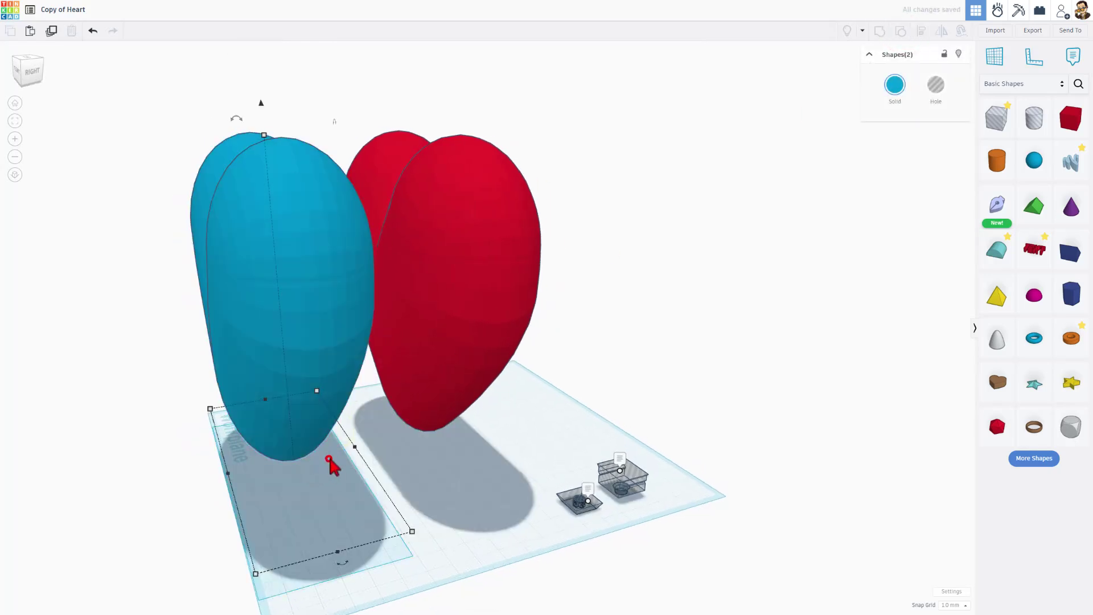
right_drag(325, 478, 488, 456)
scroll(407, 458, down, 1)
right_drag(488, 342, 464, 288)
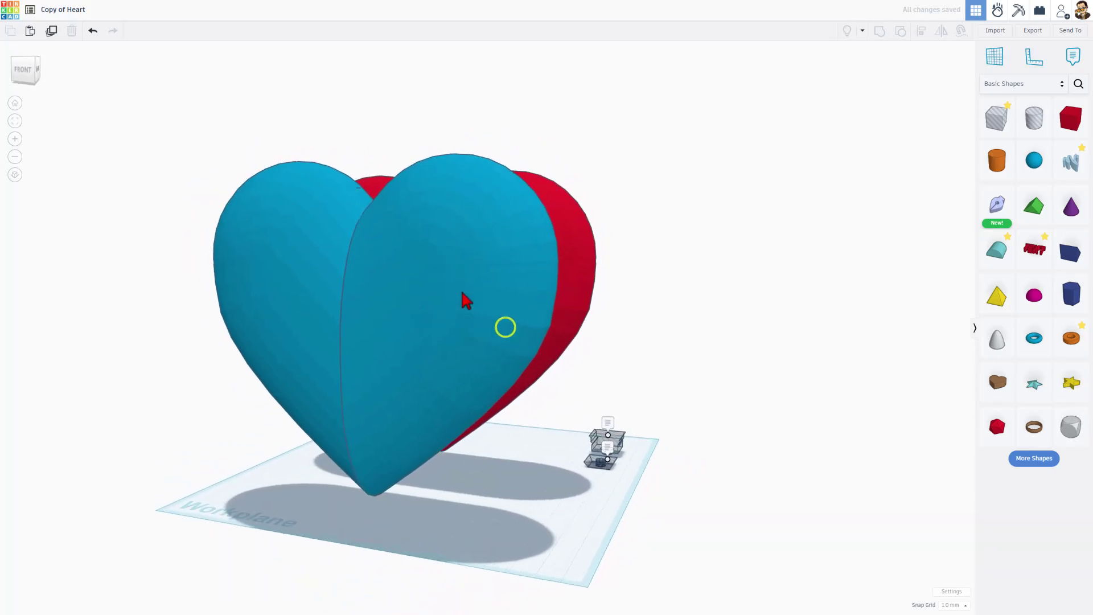
click(458, 269)
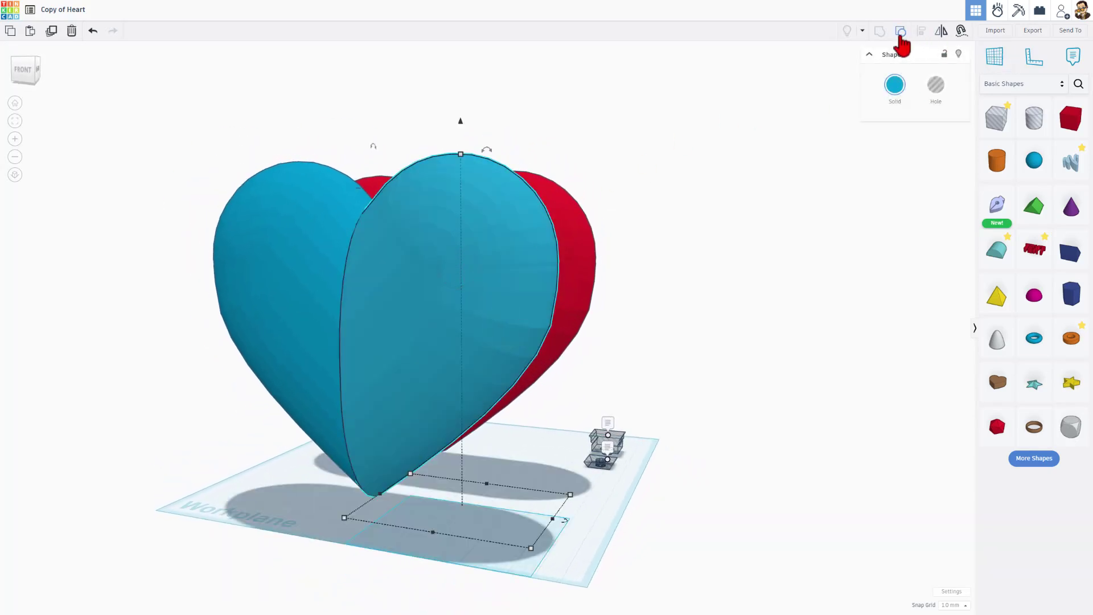
click(901, 32)
right_drag(310, 373, 362, 232)
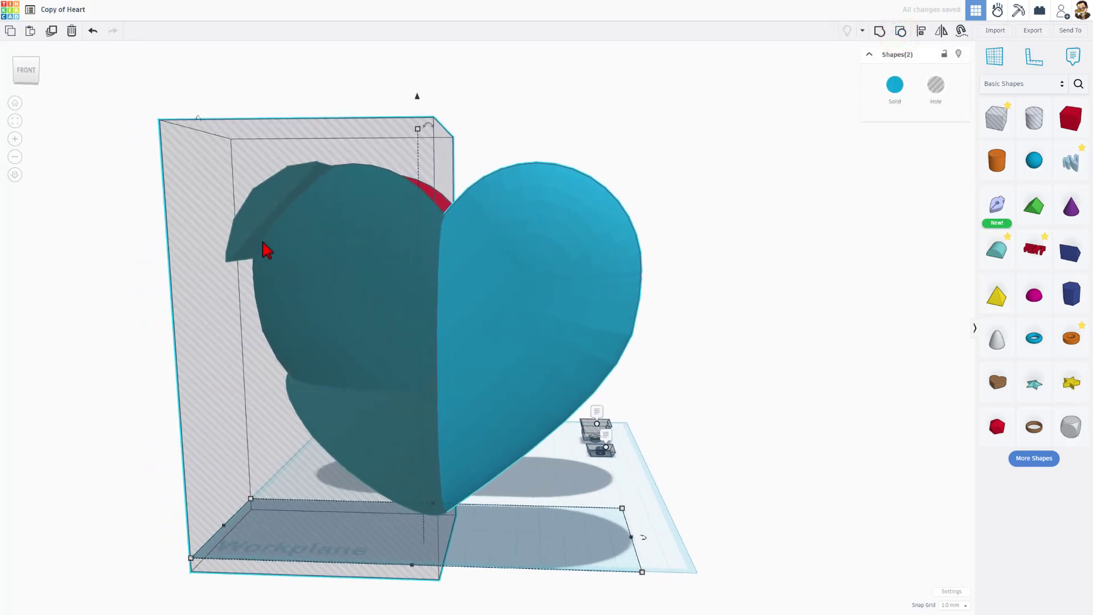
Step: Ungroup the blue half-heart solid beside the hole box once more
right_drag(313, 352, 447, 255)
click(425, 345)
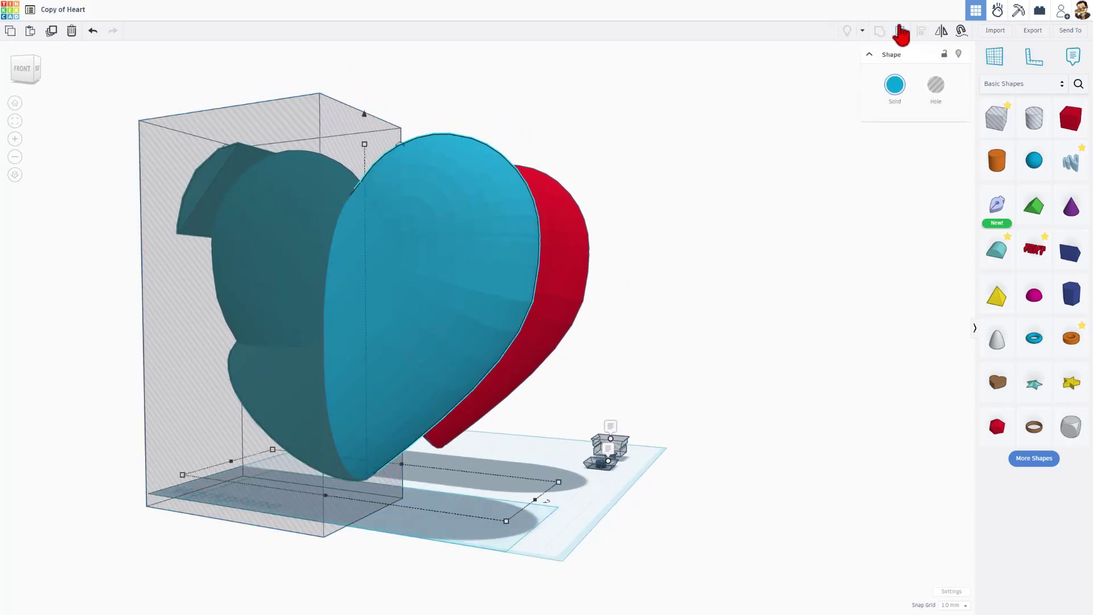
click(901, 32)
click(530, 464)
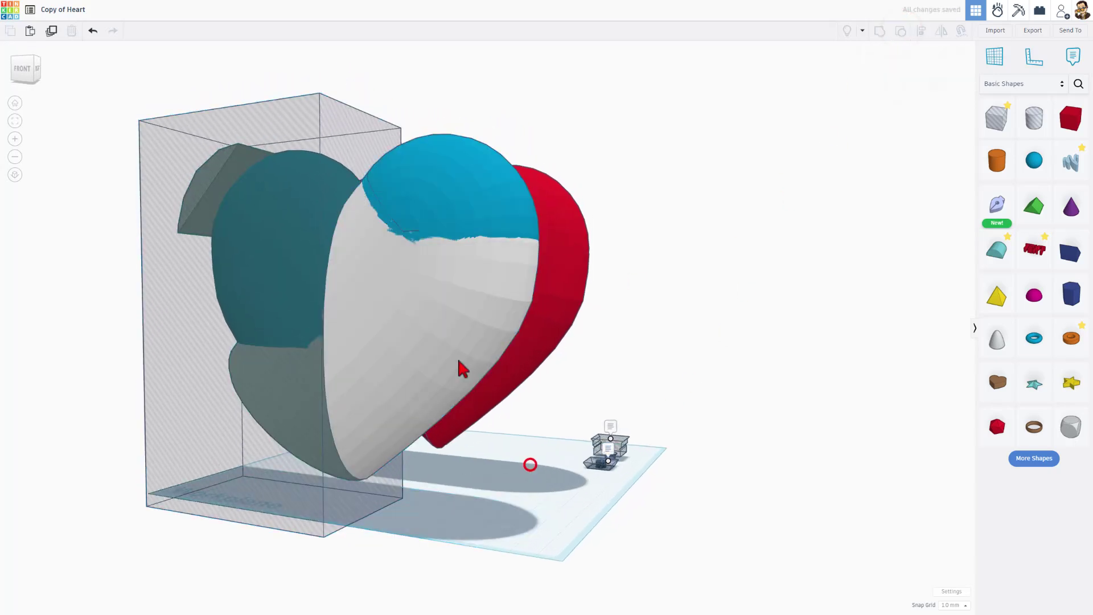
Step: Ungroup the white lower part of the half-heart twice to expose its component solids and holes
click(453, 352)
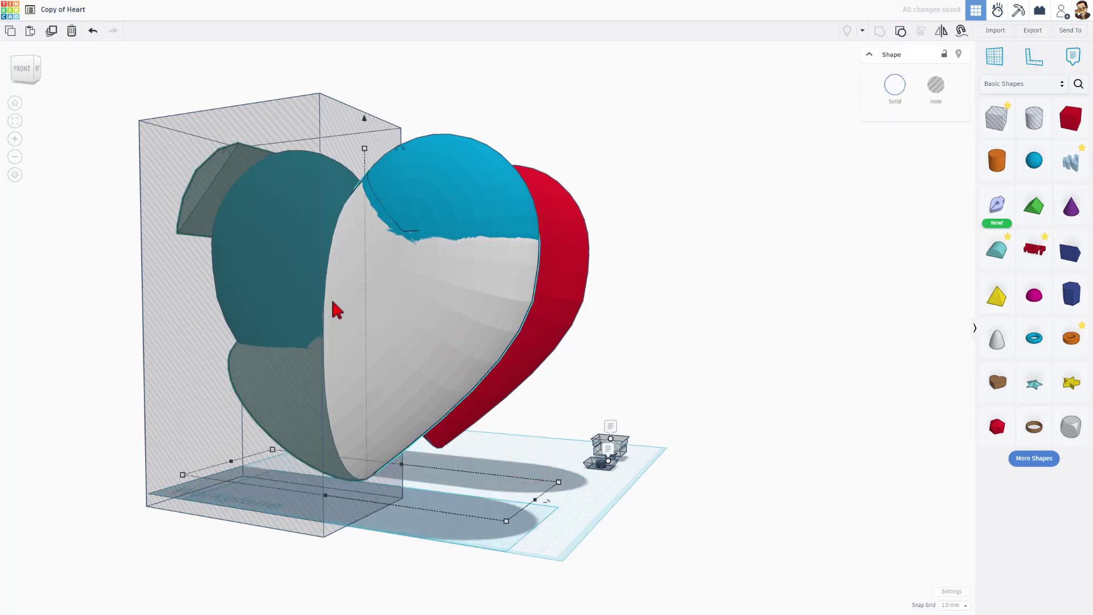
right_drag(342, 310, 438, 301)
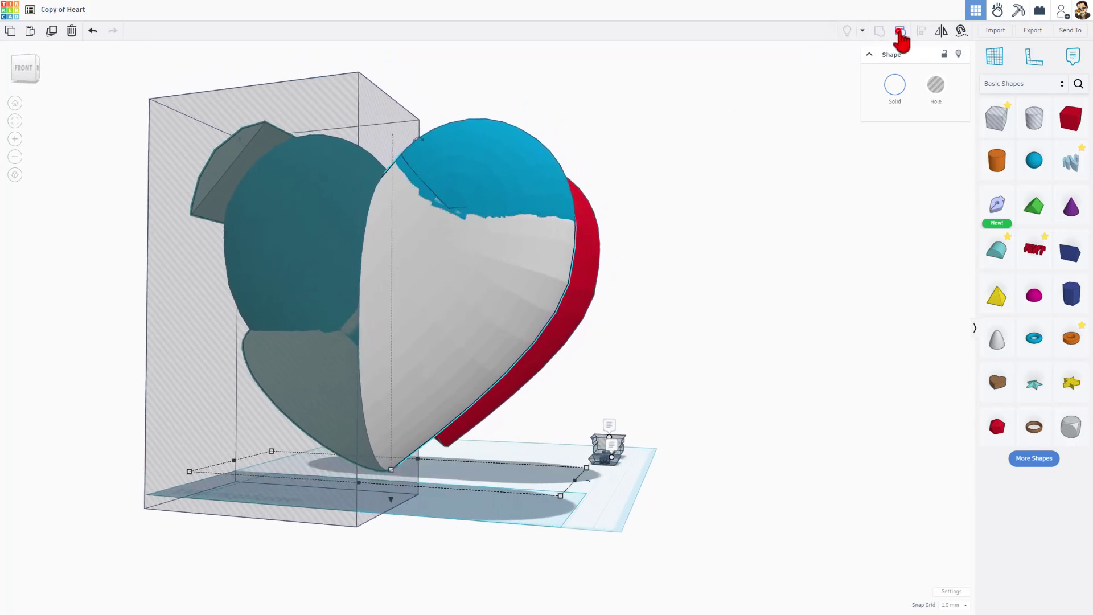
click(898, 32)
click(654, 416)
right_drag(628, 403, 569, 416)
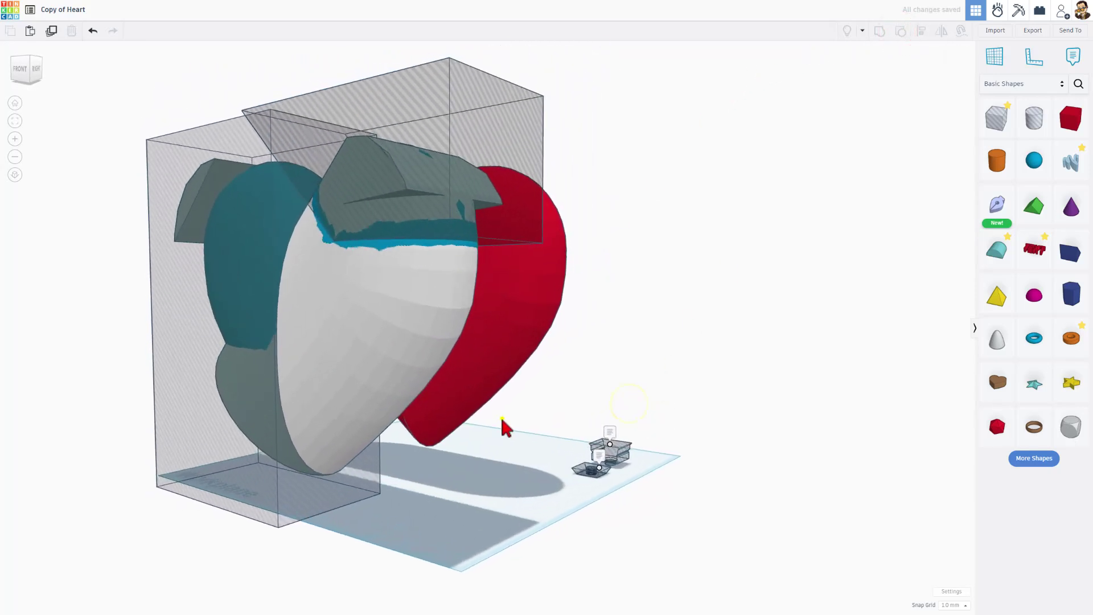
click(430, 356)
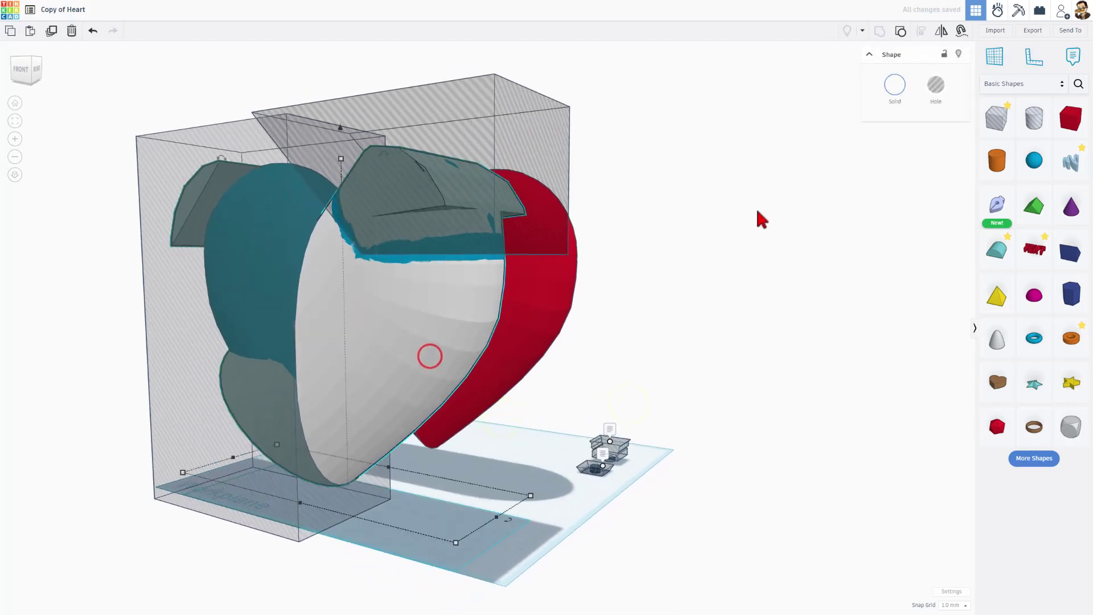
click(894, 35)
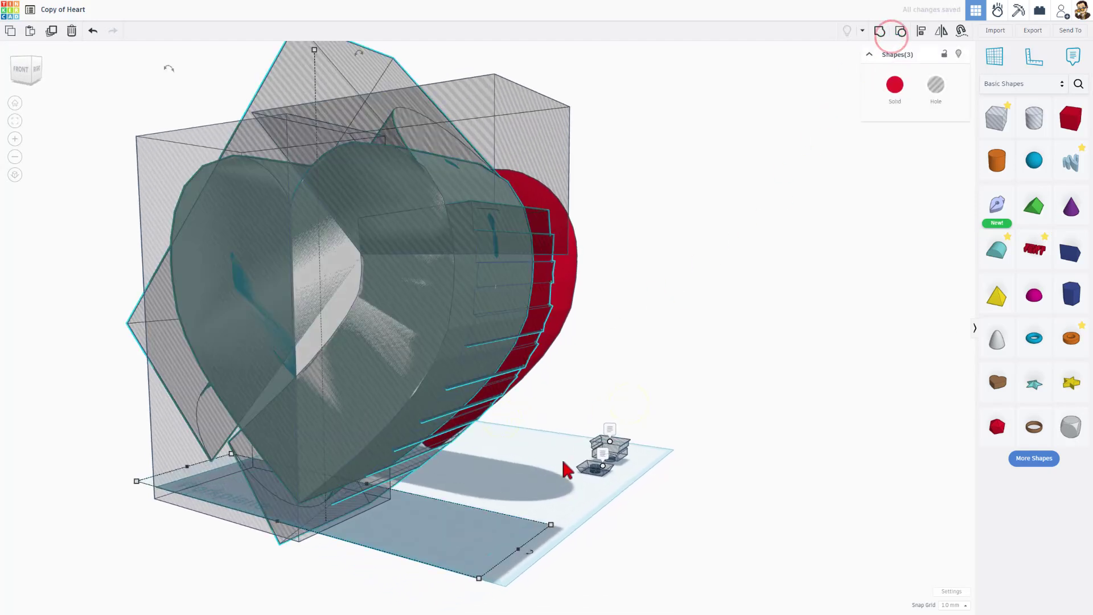
click(552, 474)
Step: Delete all the ungrouped pieces of the copied heart, keeping the original heart
right_drag(472, 516, 407, 496)
right_drag(329, 193, 171, 225)
drag(166, 166, 356, 466)
key(Delete)
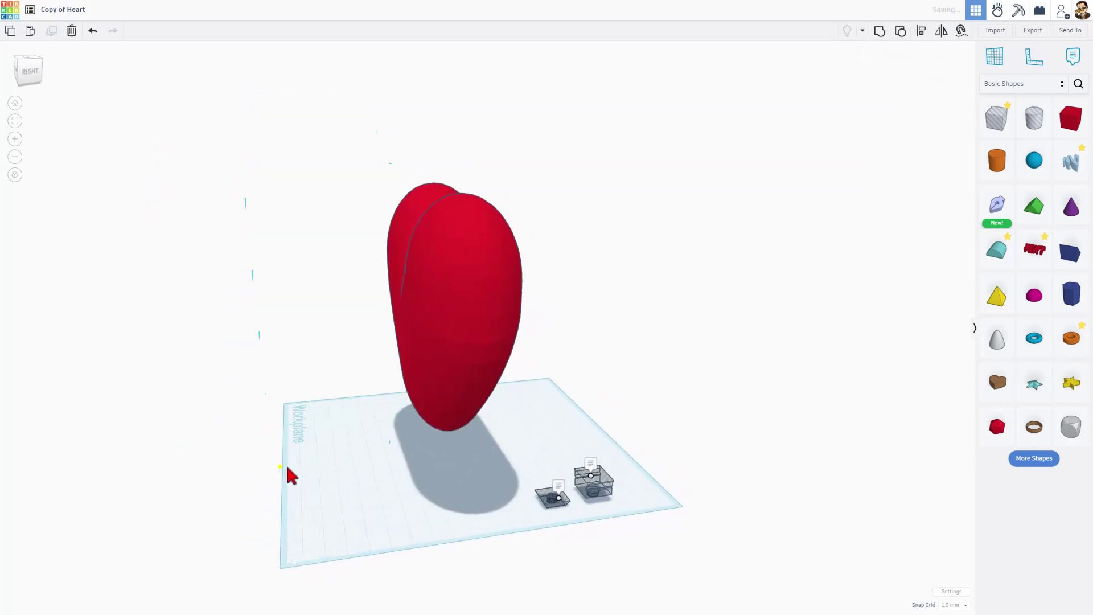
Step: Scale the original heart down proportionally to a height of 44 mm and display its footprint dimensions
right_drag(340, 476, 523, 371)
mouse_move(514, 328)
right_down()
mouse_move(482, 317)
mouse_move(502, 336)
mouse_move(469, 335)
right_up()
scroll(548, 339, up, 1)
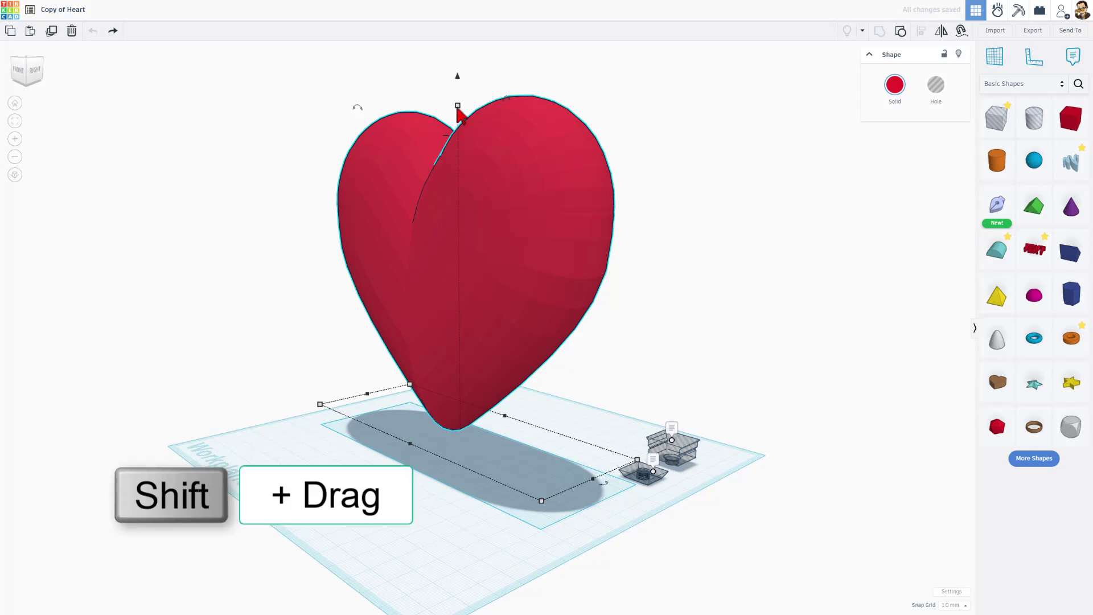
shift+drag(460, 114, 475, 342)
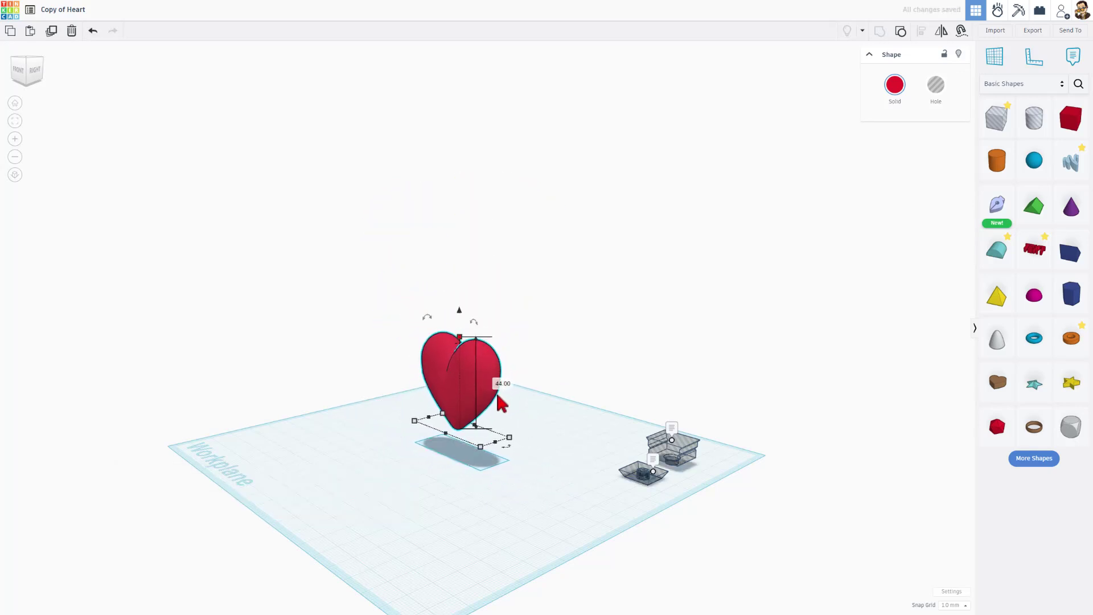
click(481, 446)
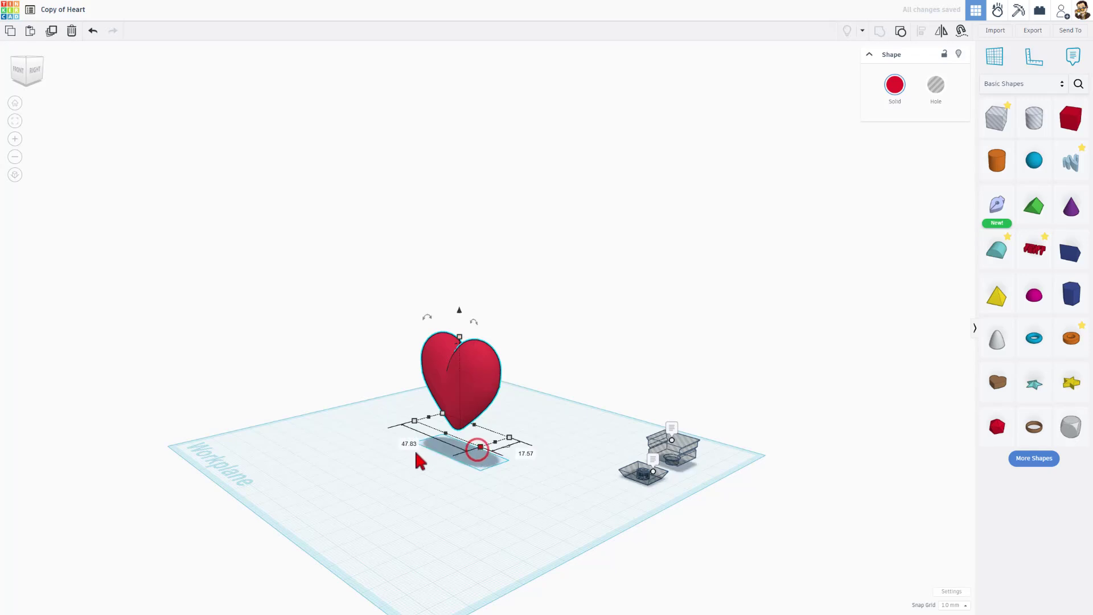
Step: Lay the heart flat on the workplane
click(542, 384)
right_drag(542, 385, 476, 398)
click(474, 393)
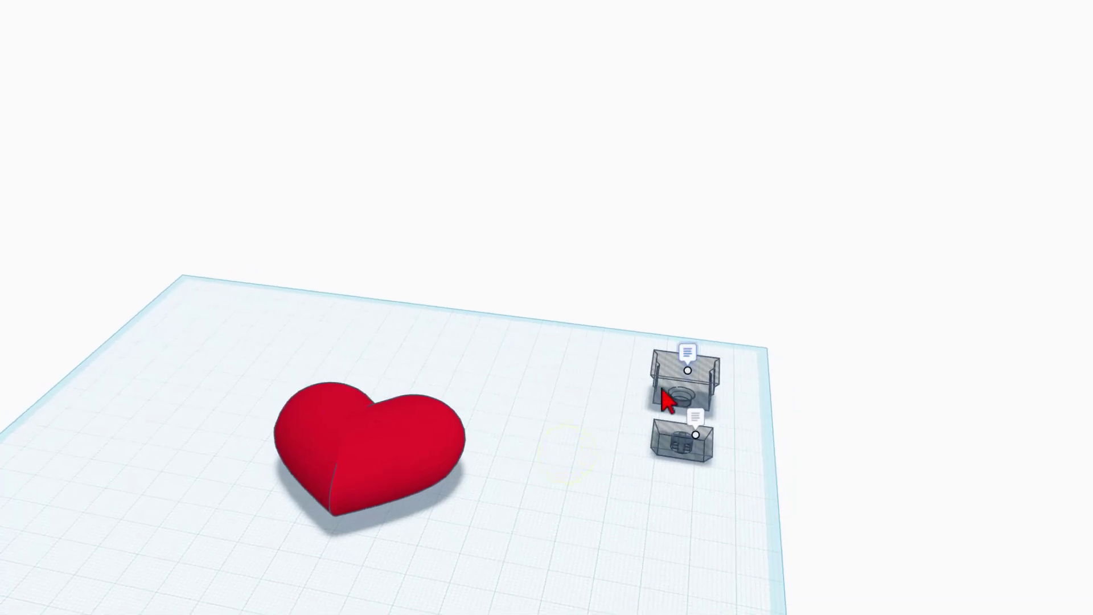
Step: Save the key socket hole to Your Creations as a hole shape named "key cutout" with its part size locked
click(666, 401)
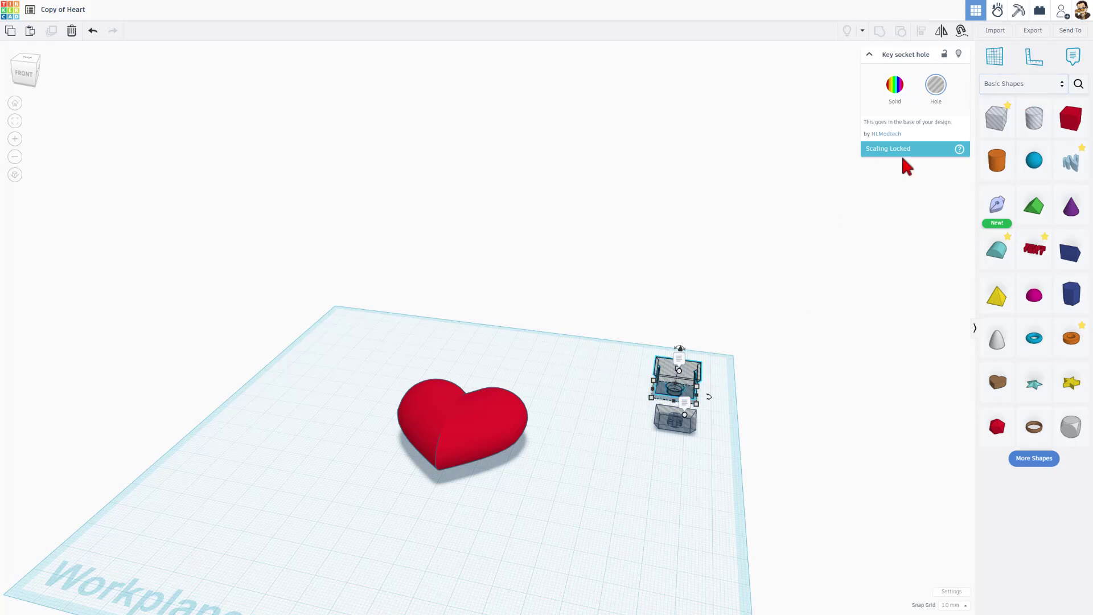
click(998, 87)
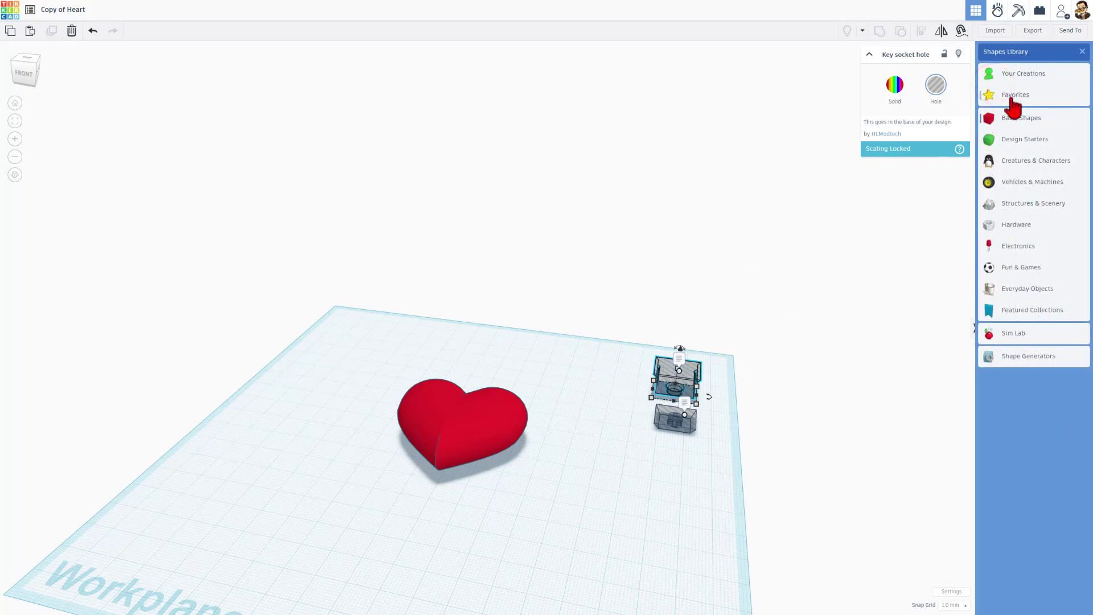
click(1018, 79)
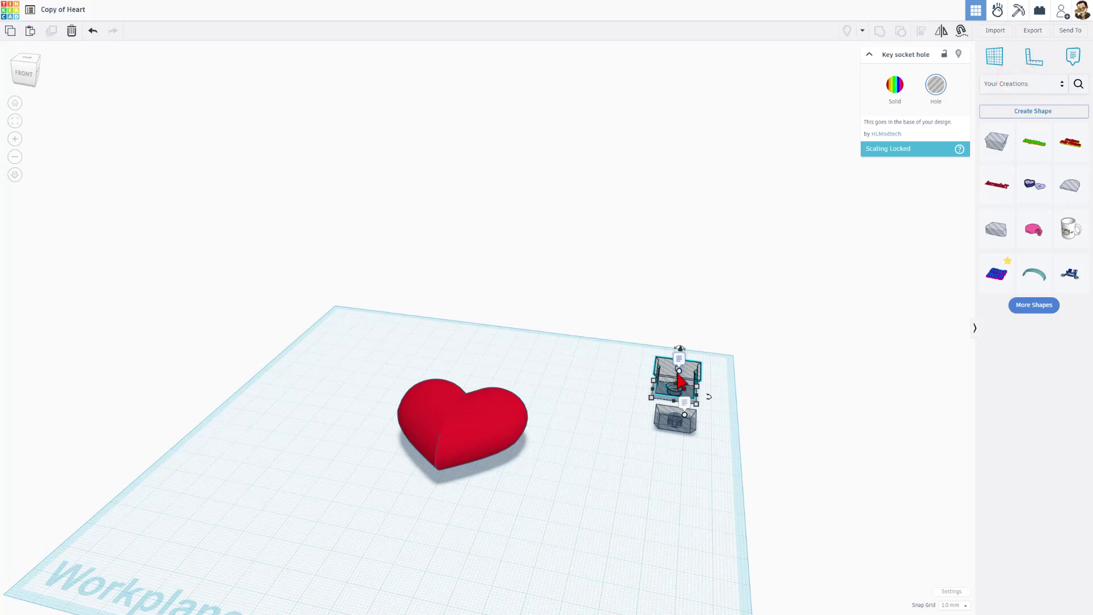
click(1013, 111)
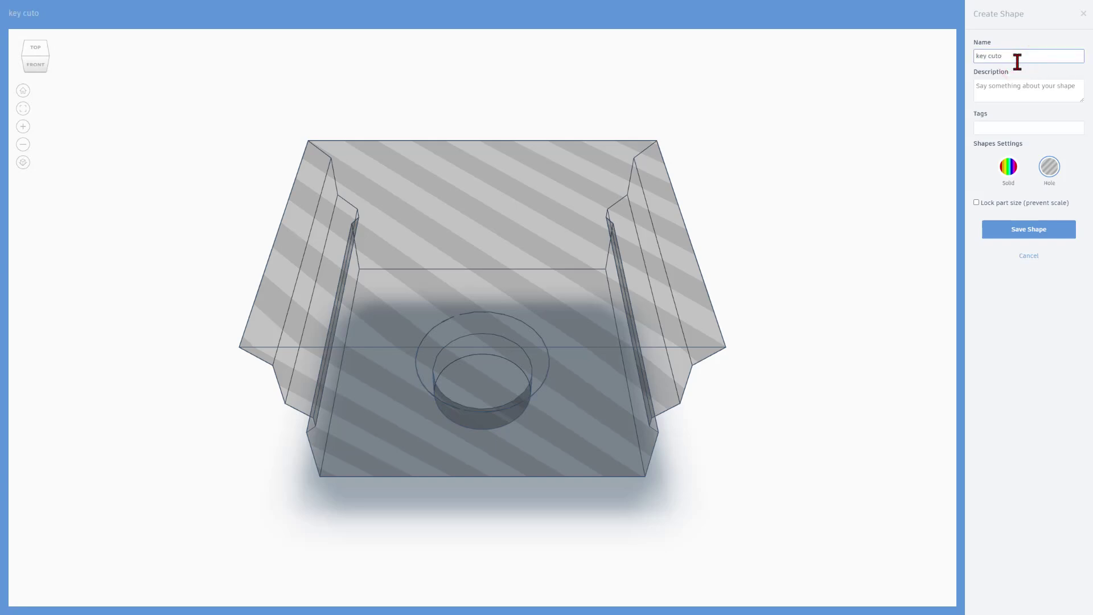
click(1052, 176)
click(974, 202)
click(1005, 231)
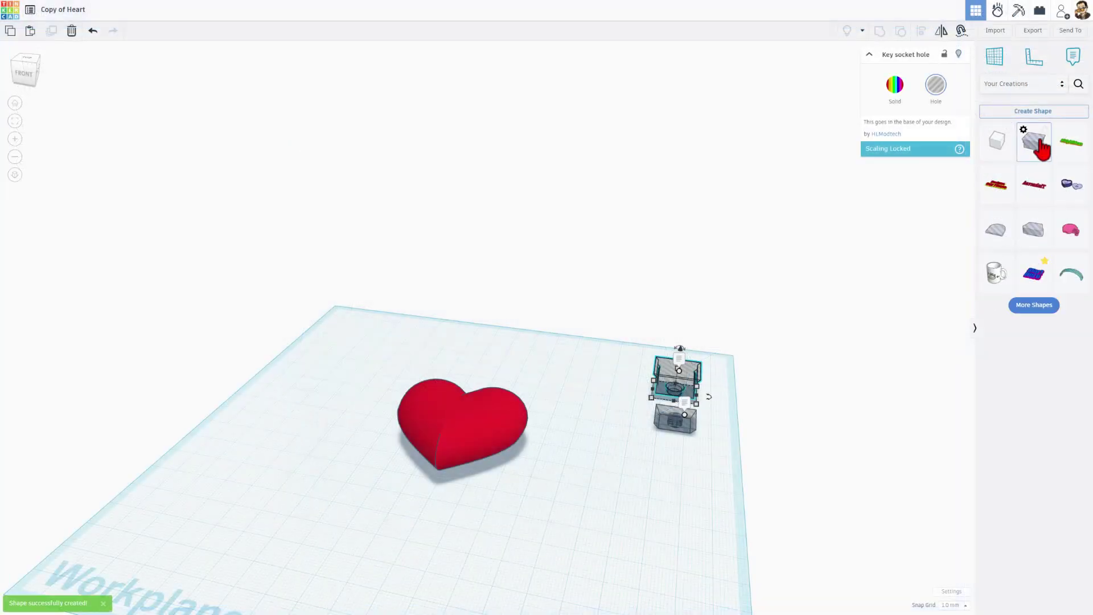
Step: Save the key top hole as a size-locked custom hole shape and delete the duplicate key cutout from Your Creations
click(656, 424)
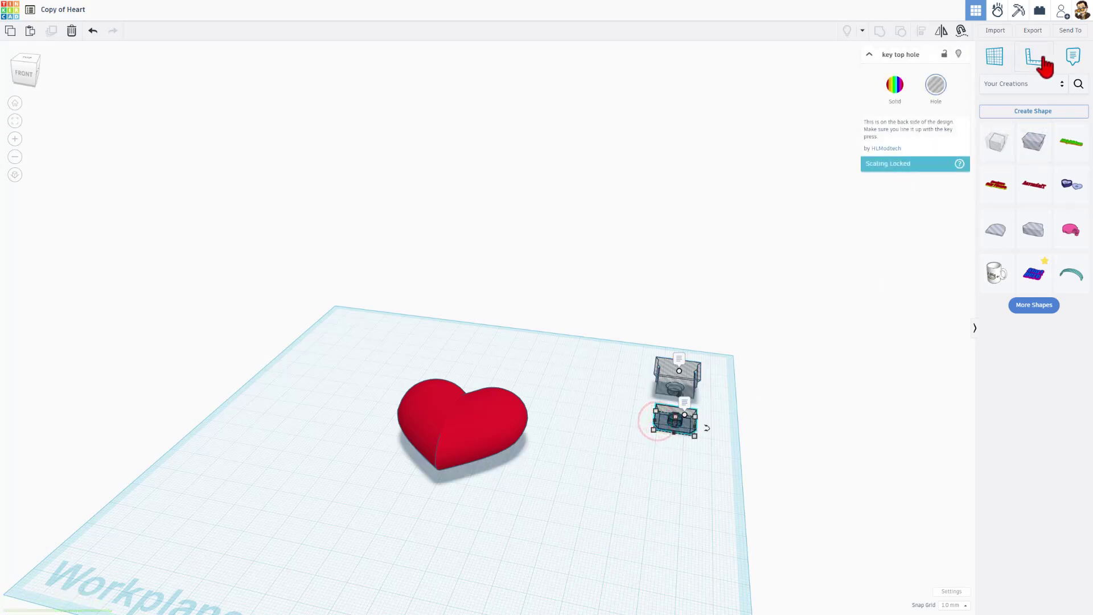
click(1018, 111)
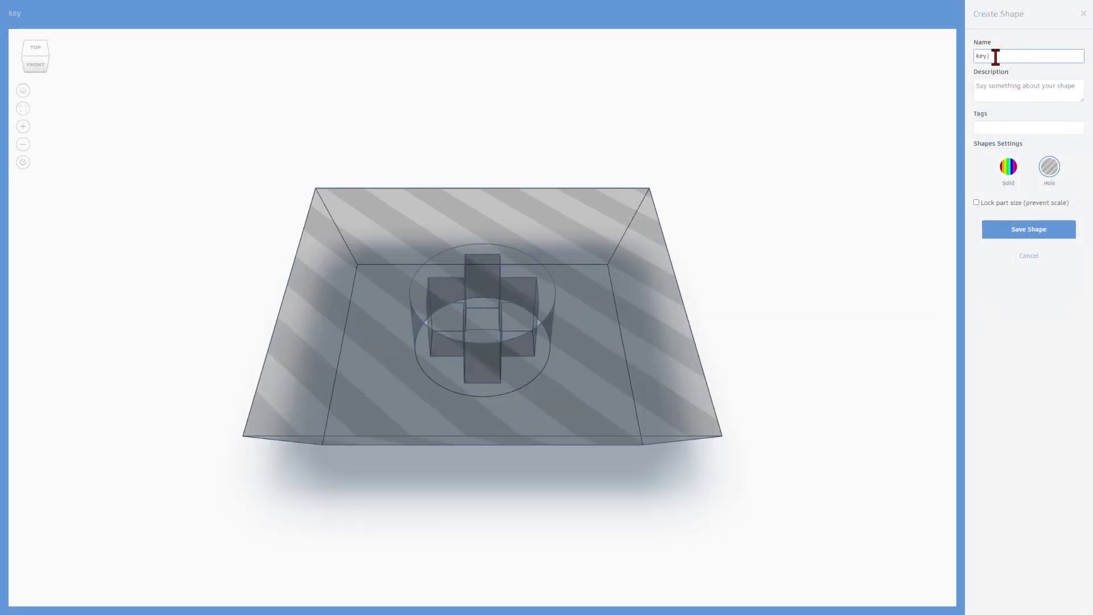
click(977, 203)
click(996, 231)
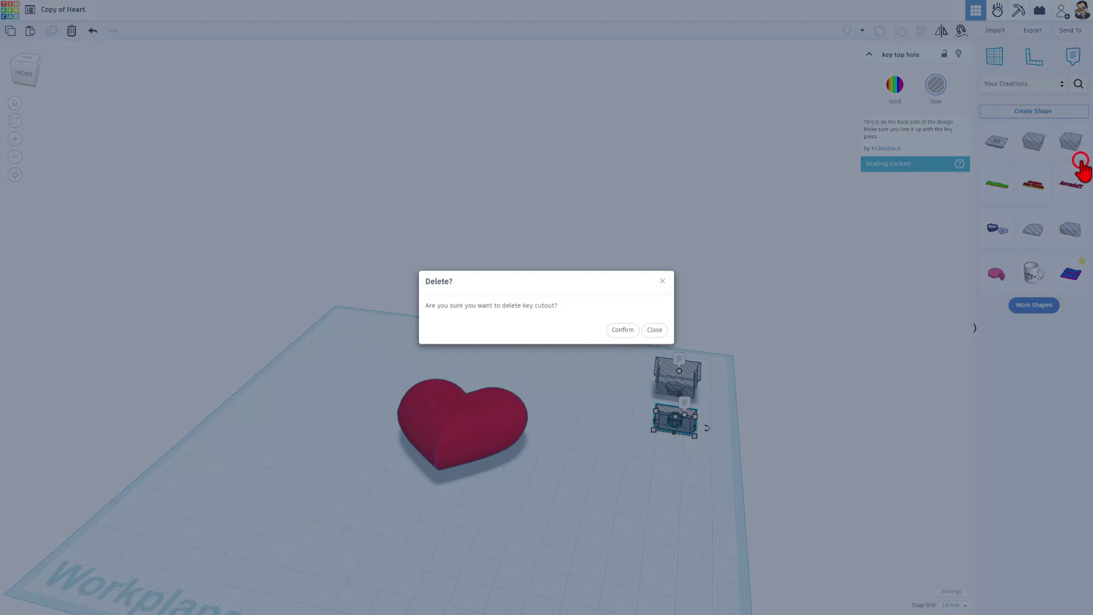
click(629, 330)
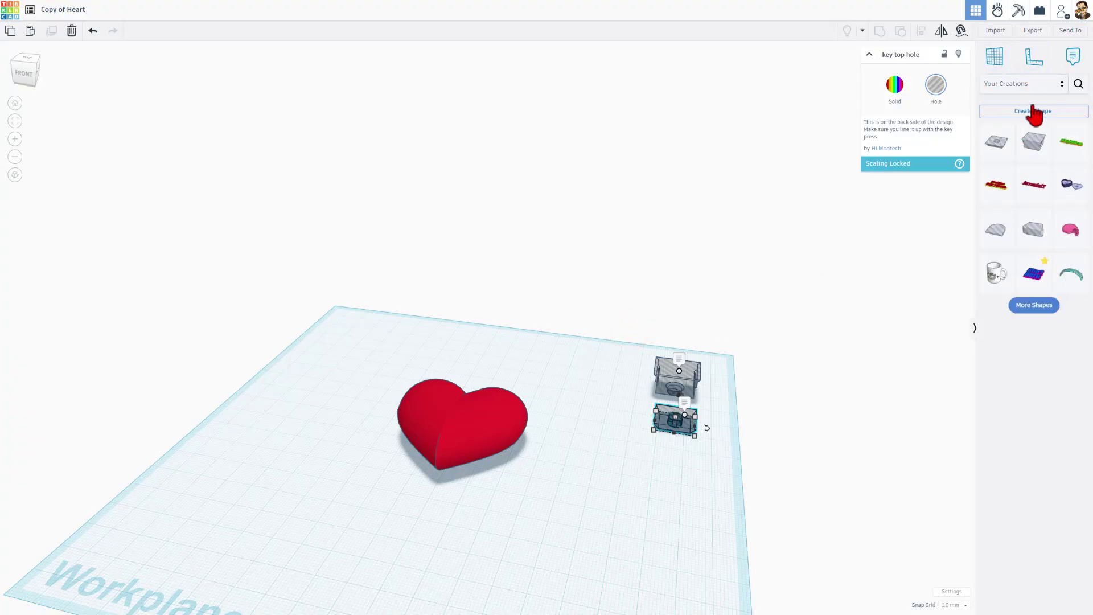
Step: Place a box hole from Basic Shapes over the red heart, large enough to cover its whole footprint
click(1023, 85)
click(1020, 118)
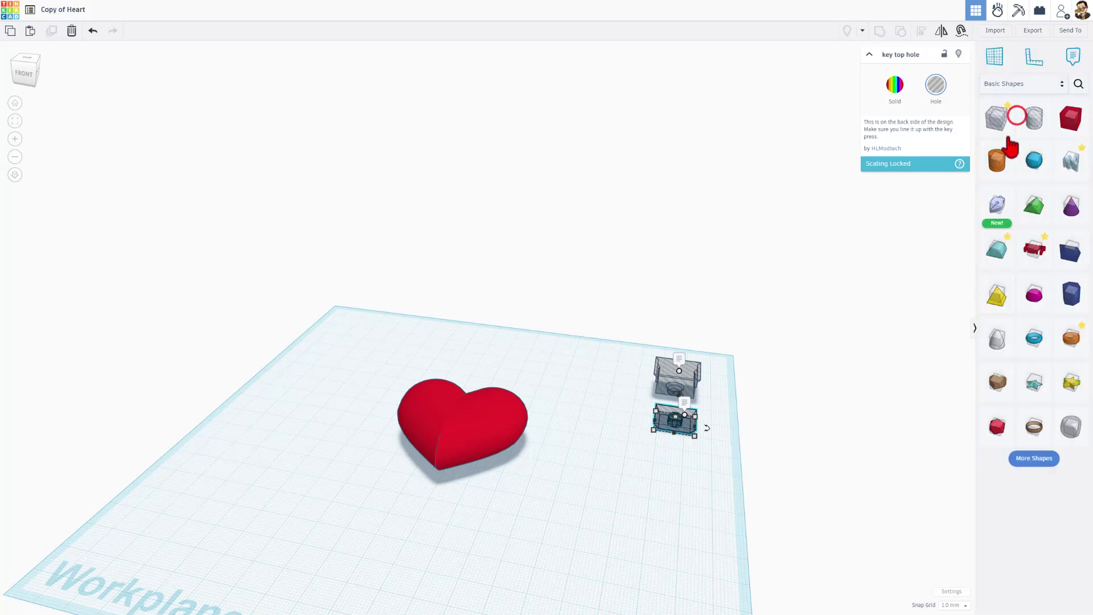
click(1019, 87)
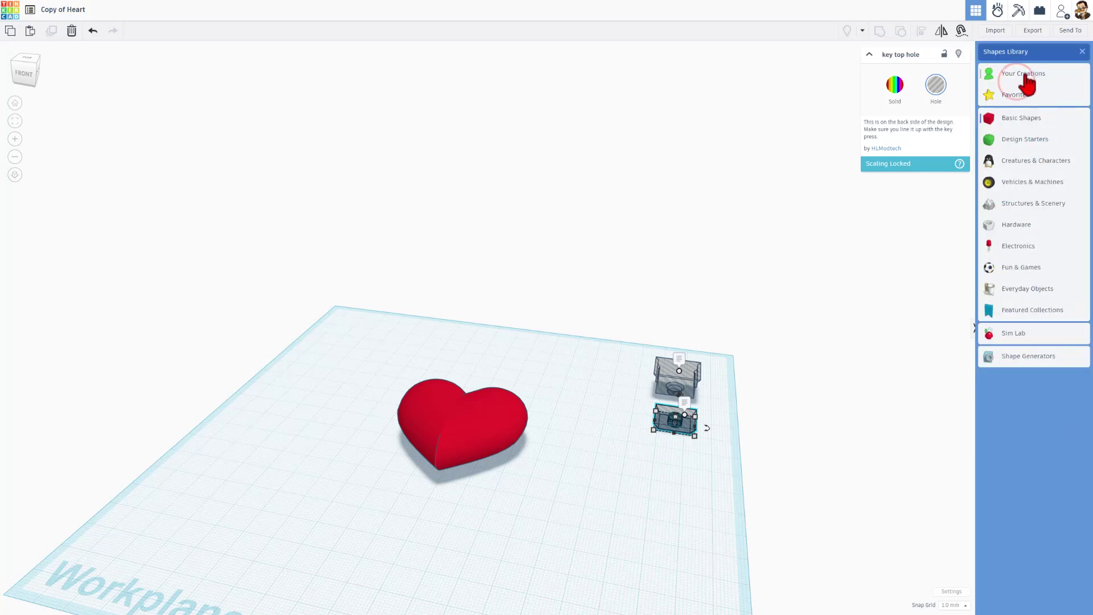
click(586, 420)
right_drag(601, 412, 408, 401)
drag(997, 121, 518, 427)
Step: Set the box hole's height to 12.5 mm
click(438, 326)
click(481, 354)
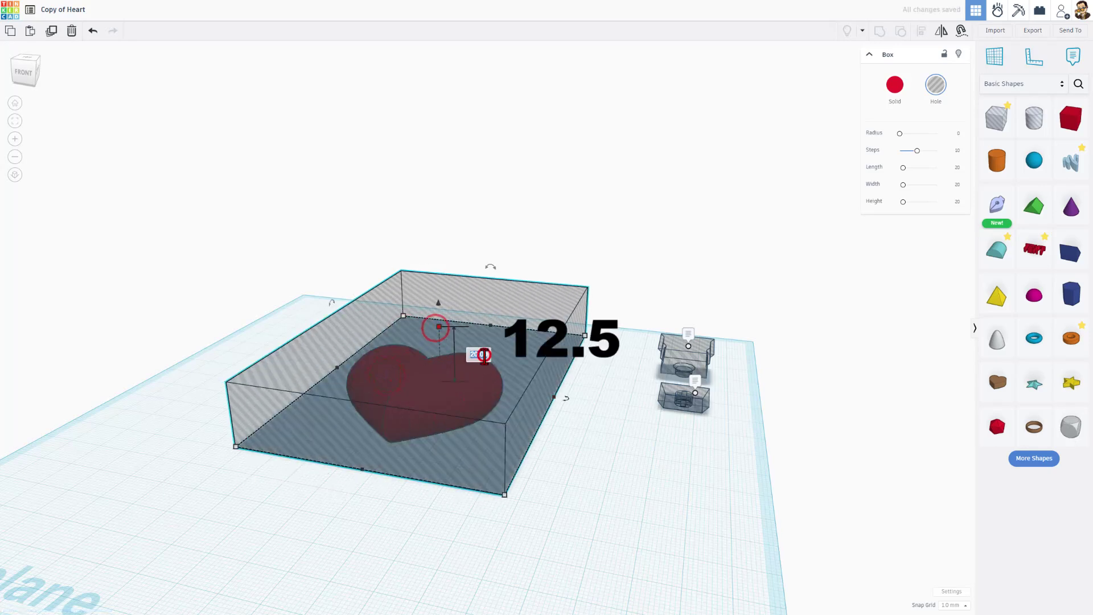
text(12.5)
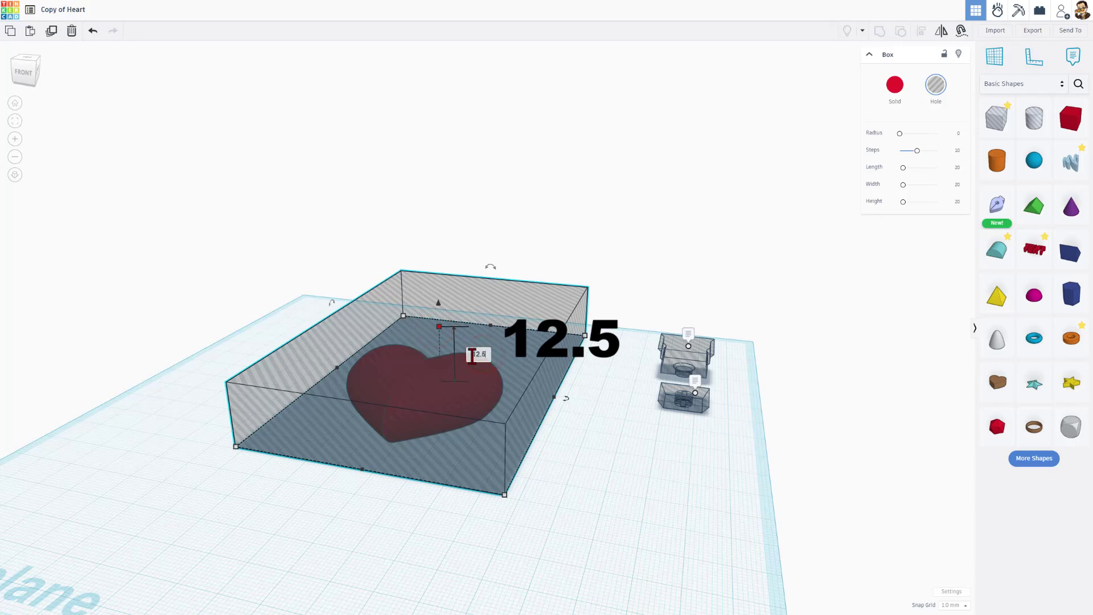
key(Return)
Step: Pull the box hole's base up past its 12.5 mm top so it encloses only the upper part of the heart
right_drag(480, 403, 439, 357)
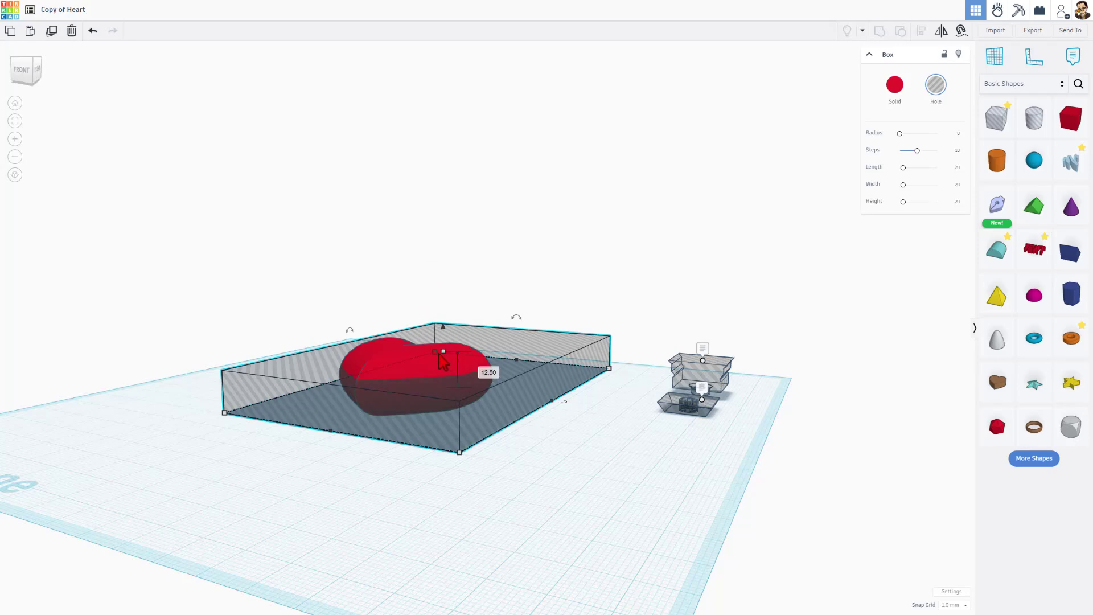
right_drag(451, 373, 450, 403)
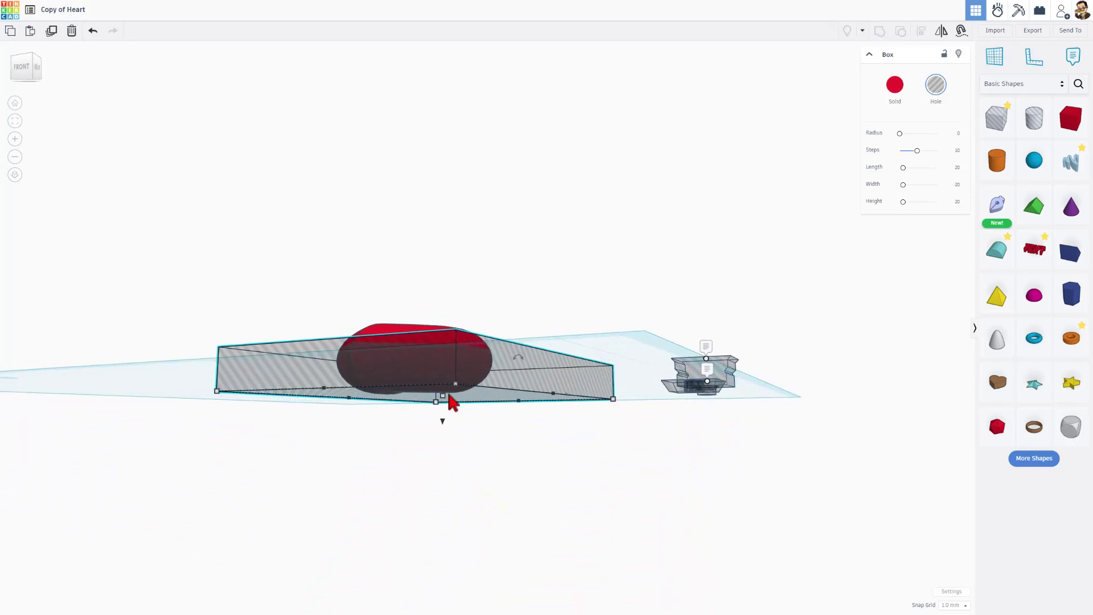
mouse_move(443, 396)
drag(443, 397, 483, 246)
right_drag(482, 246, 570, 308)
Step: Duplicate the heart together with its box hole and move the copies left, clear of the originals
click(351, 577)
drag(309, 494, 447, 404)
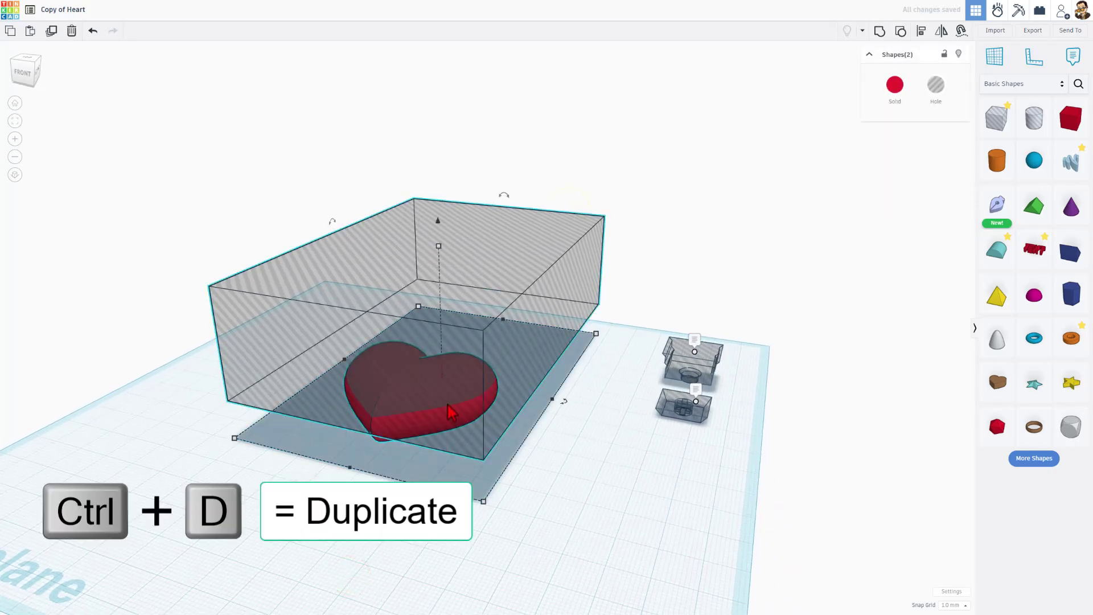
key(ctrl+d)
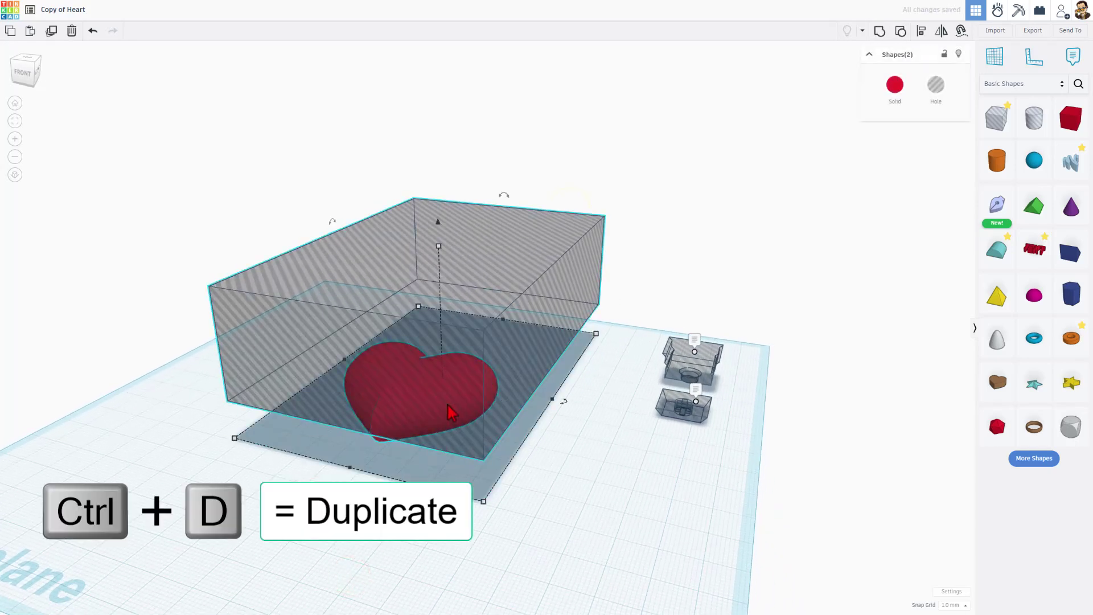
key(shift+Left)
key(shift+Left)
key(shift+Left)
key(shift+Left)
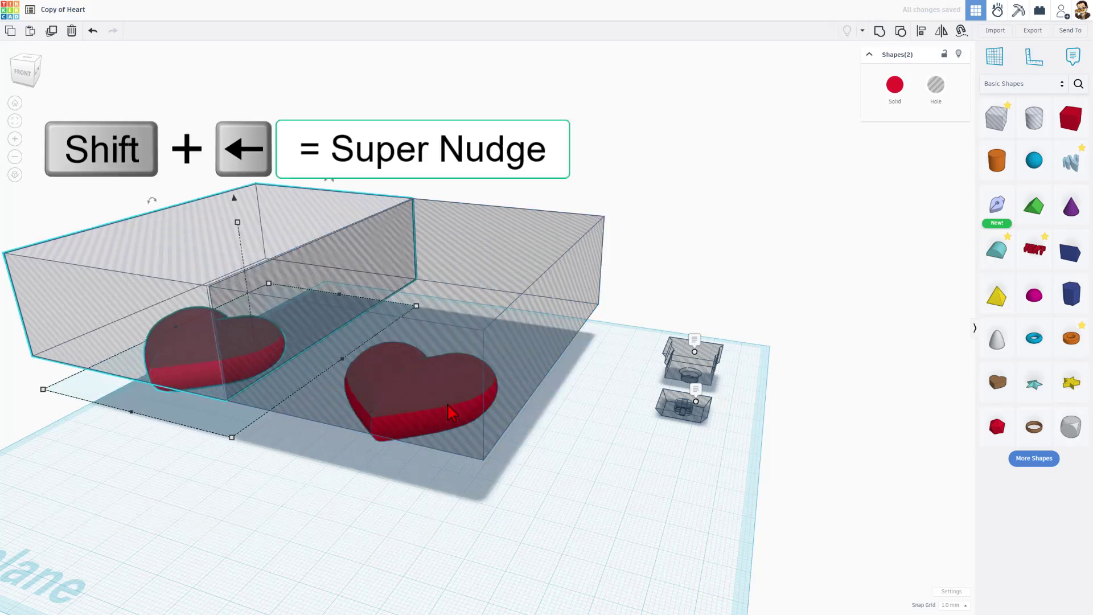
key(shift+Left)
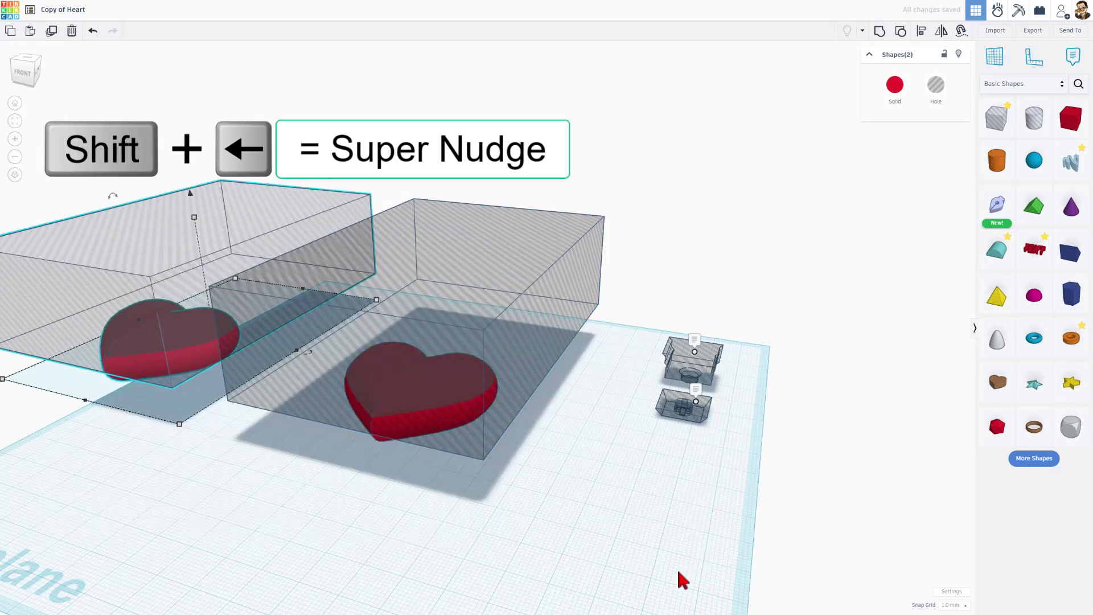
Step: Group the original heart with its box hole to cut away the heart's upper part
click(447, 505)
drag(350, 487, 383, 426)
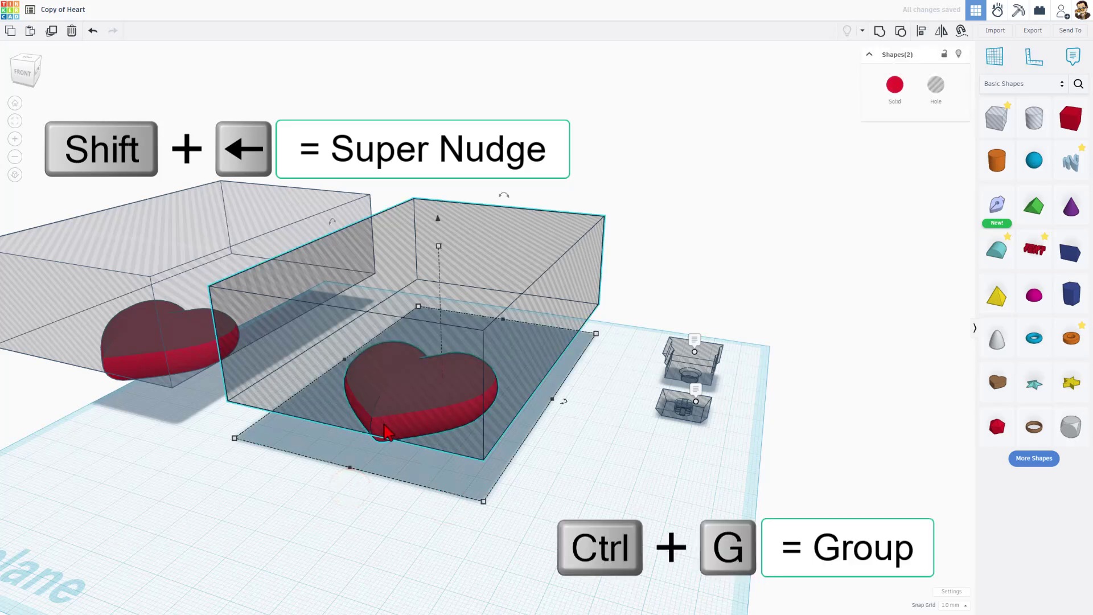
key(ctrl+g)
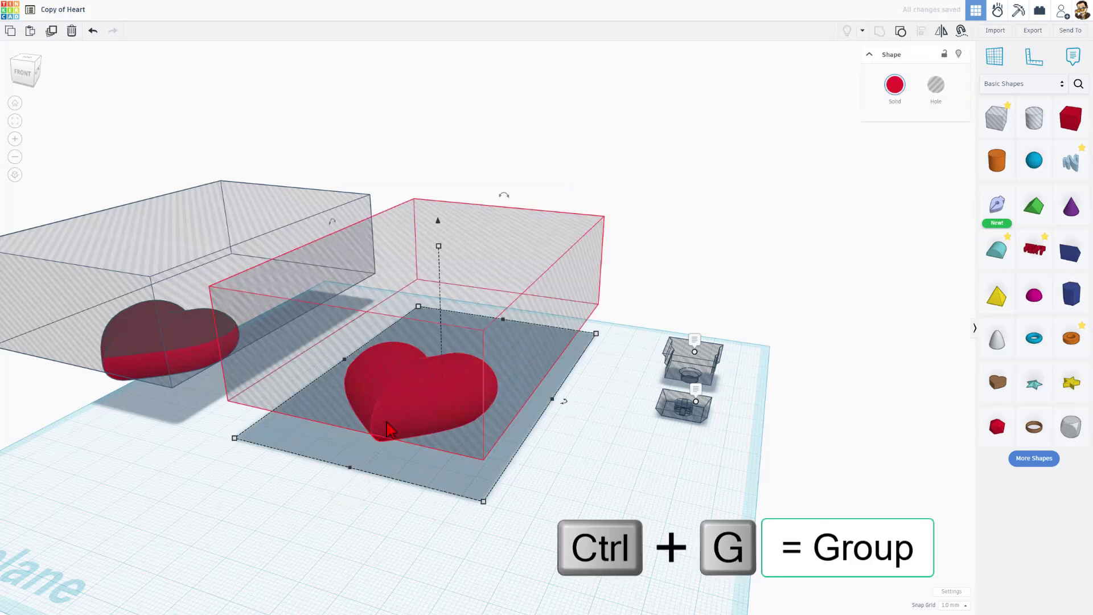
right_drag(496, 444, 490, 494)
scroll(415, 465, up, 3)
right_drag(406, 431, 470, 456)
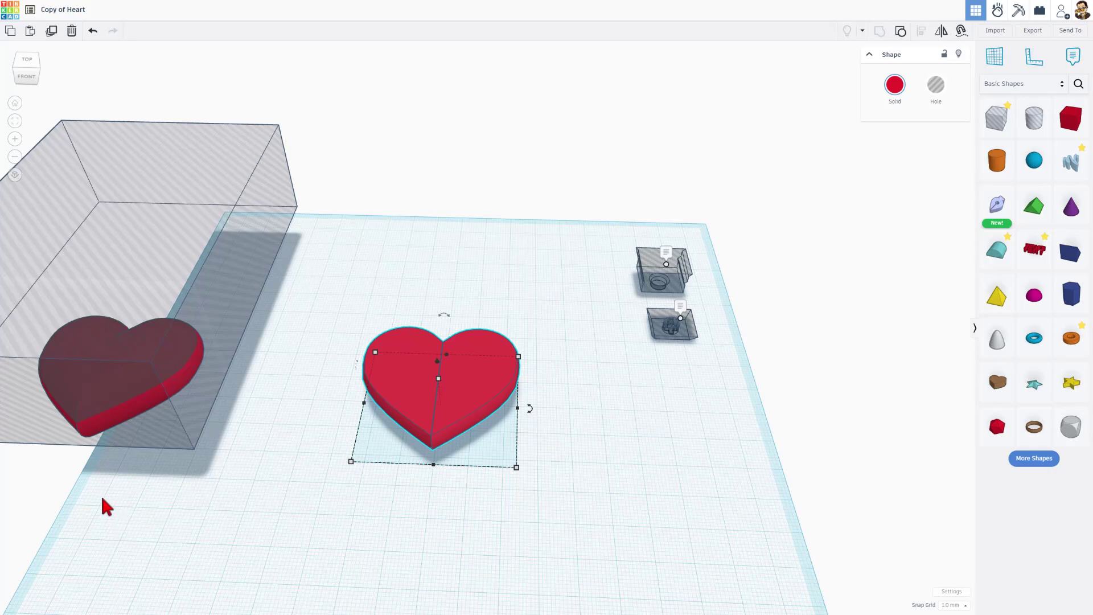
Step: Narrow the duplicated box hole and pull its top down past its base to enclose the heart copy's lower part
drag(85, 505, 507, 283)
click(597, 390)
right_drag(633, 399, 390, 359)
right_drag(629, 464, 678, 312)
click(752, 300)
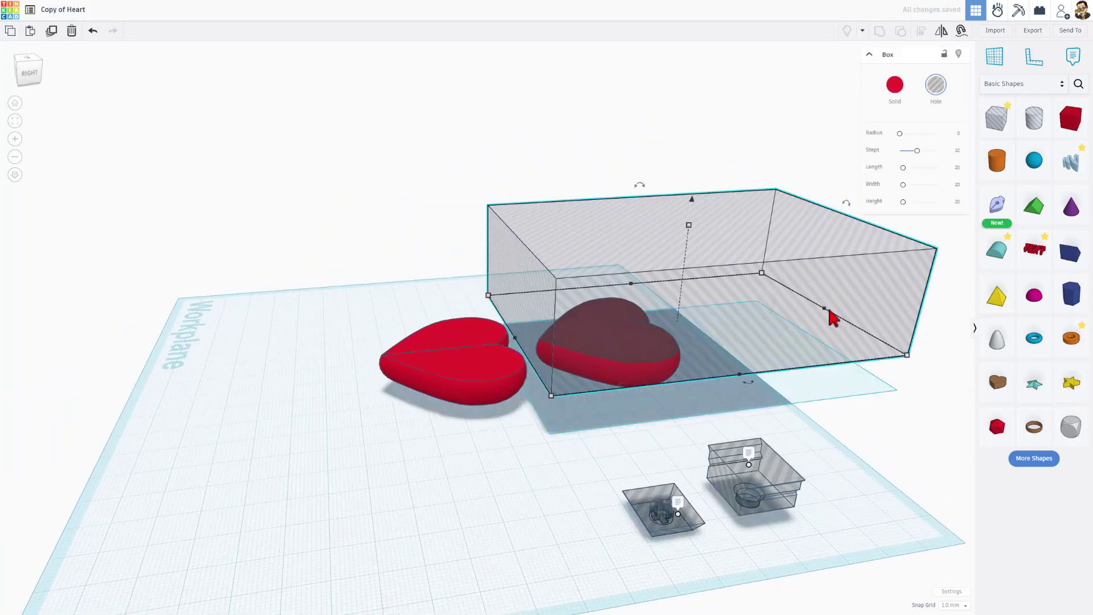
drag(825, 310, 705, 334)
mouse_move(558, 416)
right_down()
mouse_move(642, 381)
mouse_move(599, 351)
right_up()
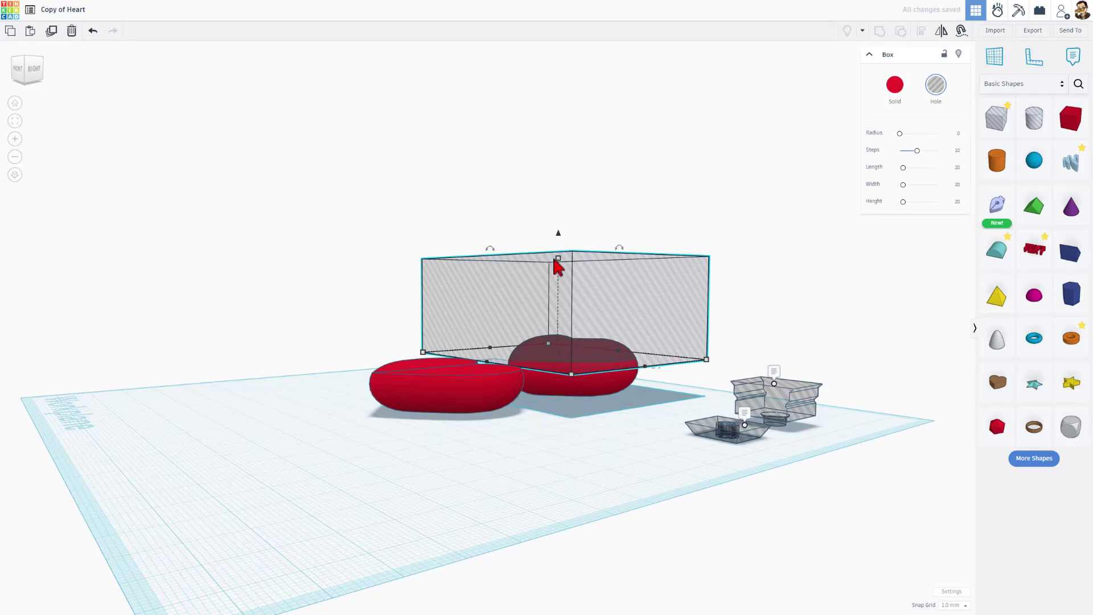
mouse_move(557, 260)
drag(559, 260, 579, 433)
Step: Group the heart copy with its box hole to cut away the lower part
click(505, 462)
right_drag(505, 463, 610, 251)
right_drag(598, 399, 595, 336)
drag(663, 216, 586, 347)
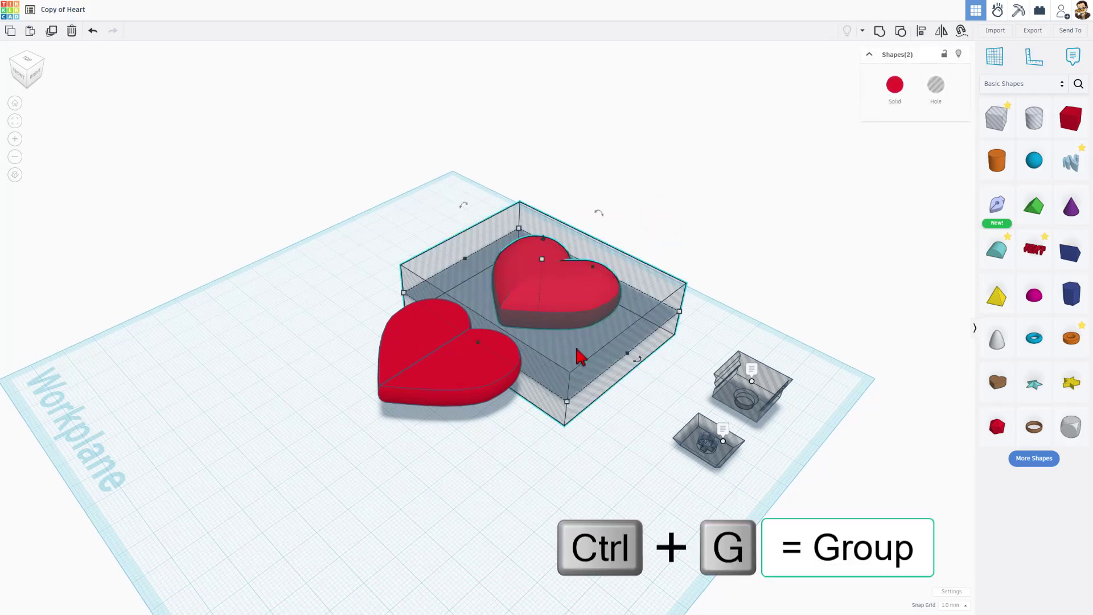
key(ctrl+g)
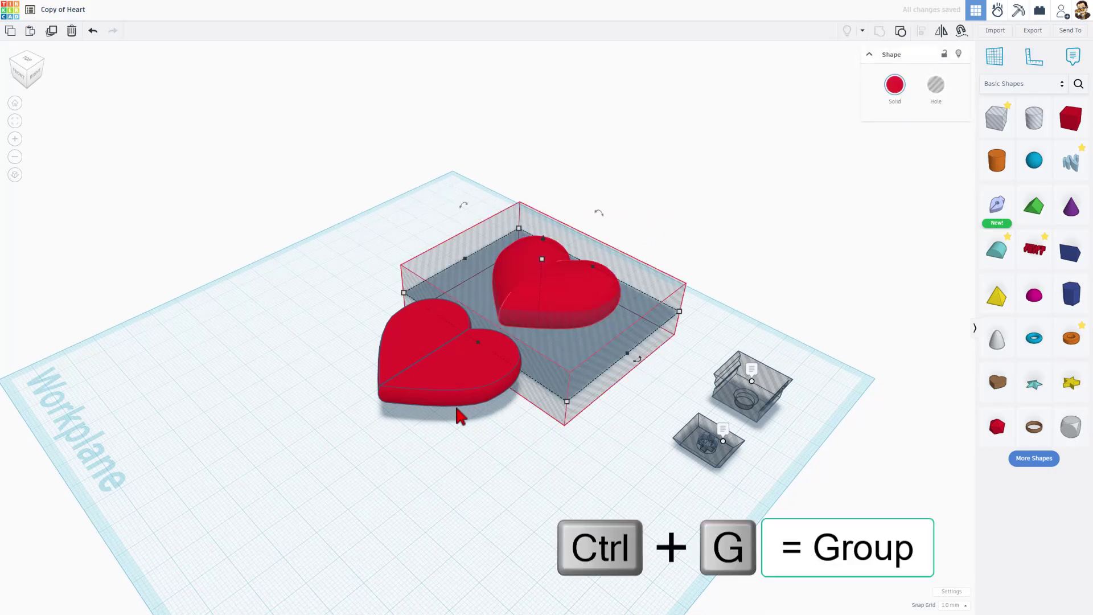
Step: Align the domed heart half with the flat-topped half, centred in both horizontal directions with the flat-topped half as reference
right_drag(449, 408, 351, 348)
drag(303, 213, 475, 459)
key(l)
click(465, 397)
click(441, 469)
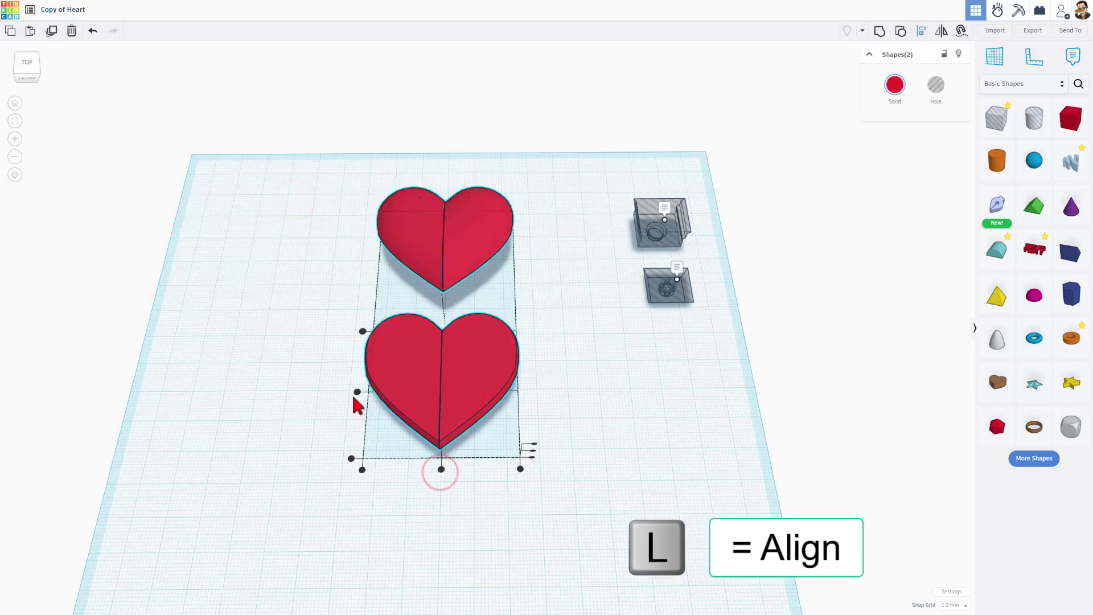
click(357, 394)
Step: Move the domed heart half right until it sits beside the flat-topped half without overlapping
click(351, 496)
click(463, 371)
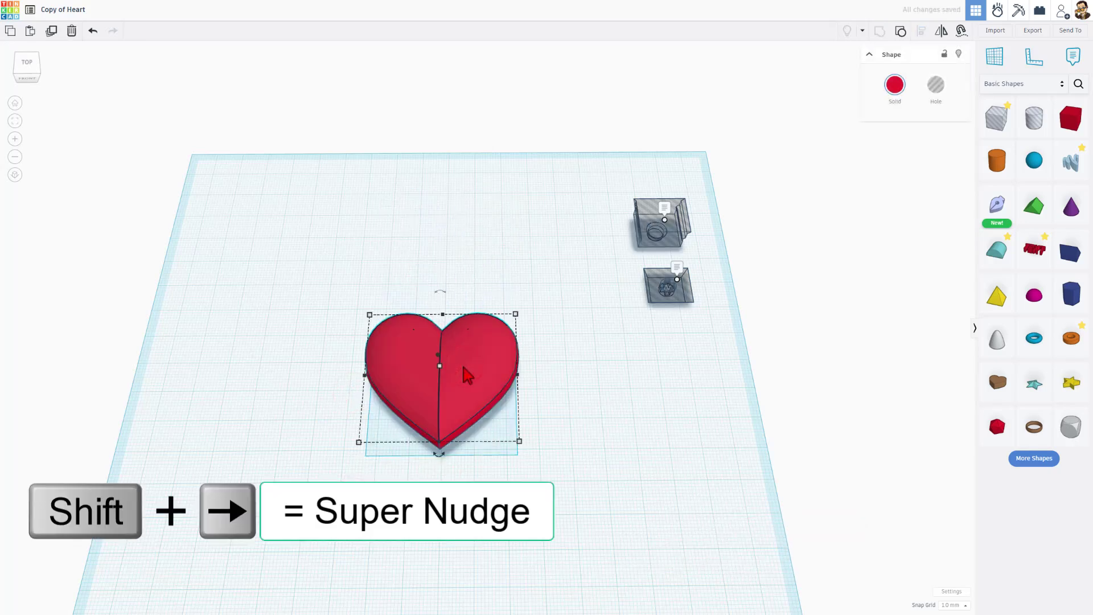
key(shift+Right)
key(shift+Right)
key(shift+Right)
key(shift+Right)
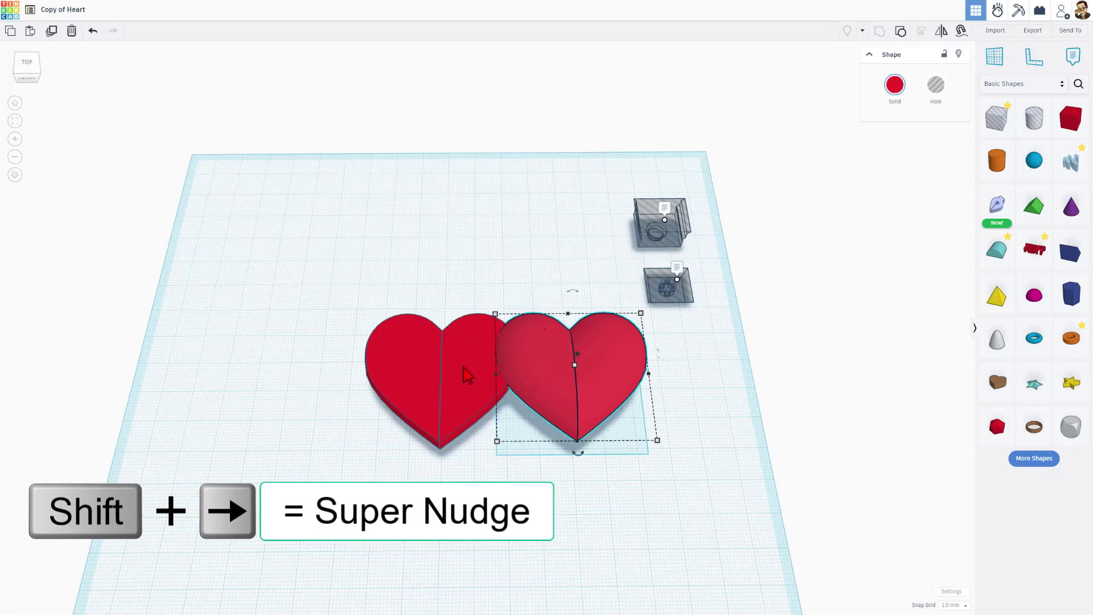
key(shift+Right)
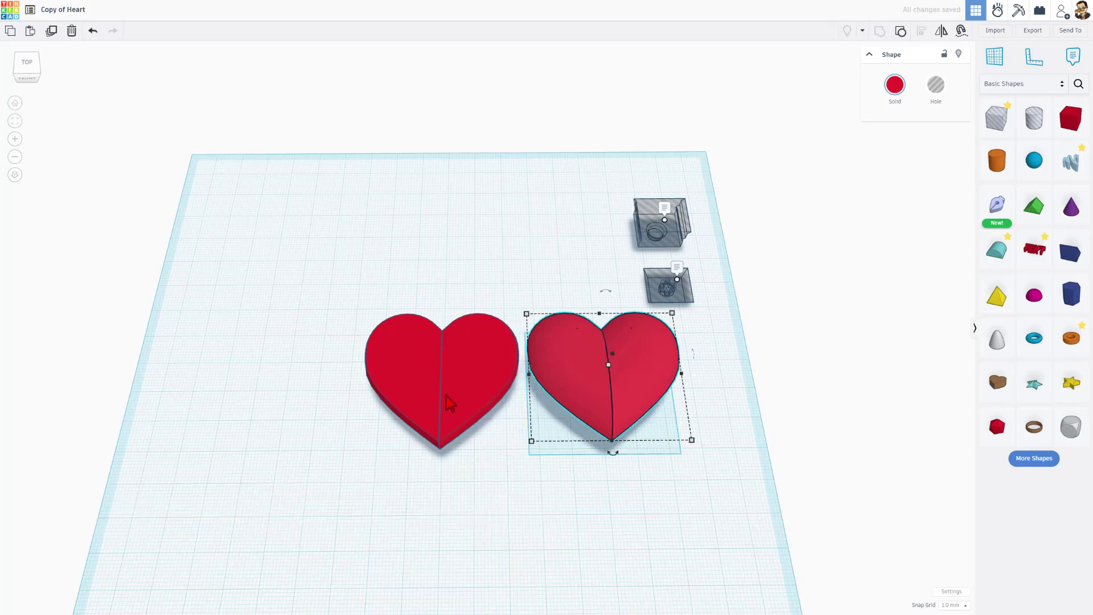
Step: Align the key socket hole to the flat-topped heart half, centred in both horizontal directions and flush with its top face
right_drag(445, 395, 578, 454)
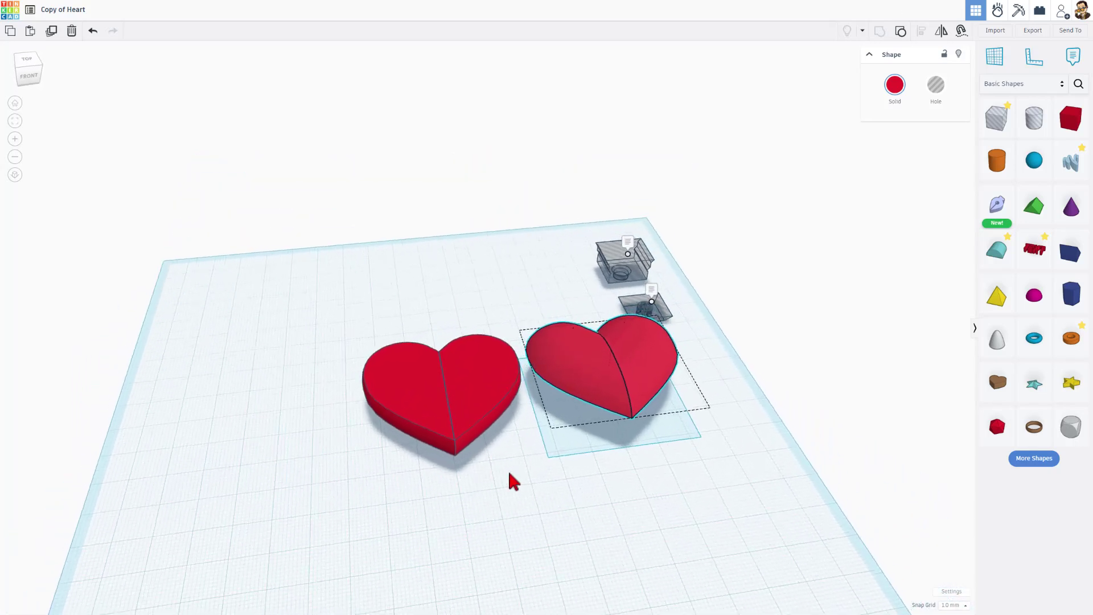
right_drag(509, 474, 500, 476)
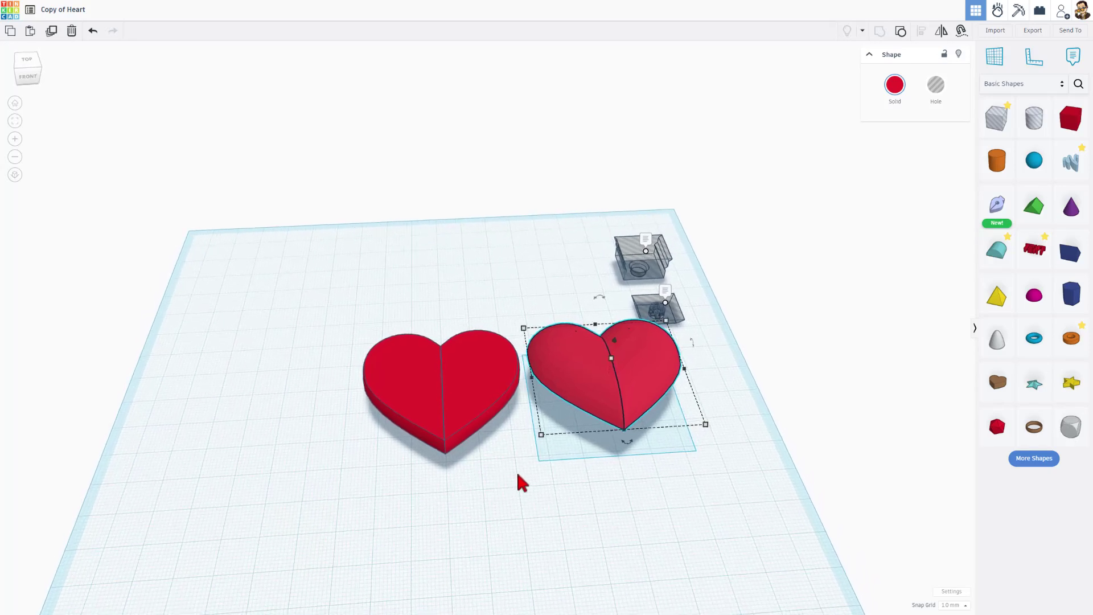
click(523, 475)
click(624, 256)
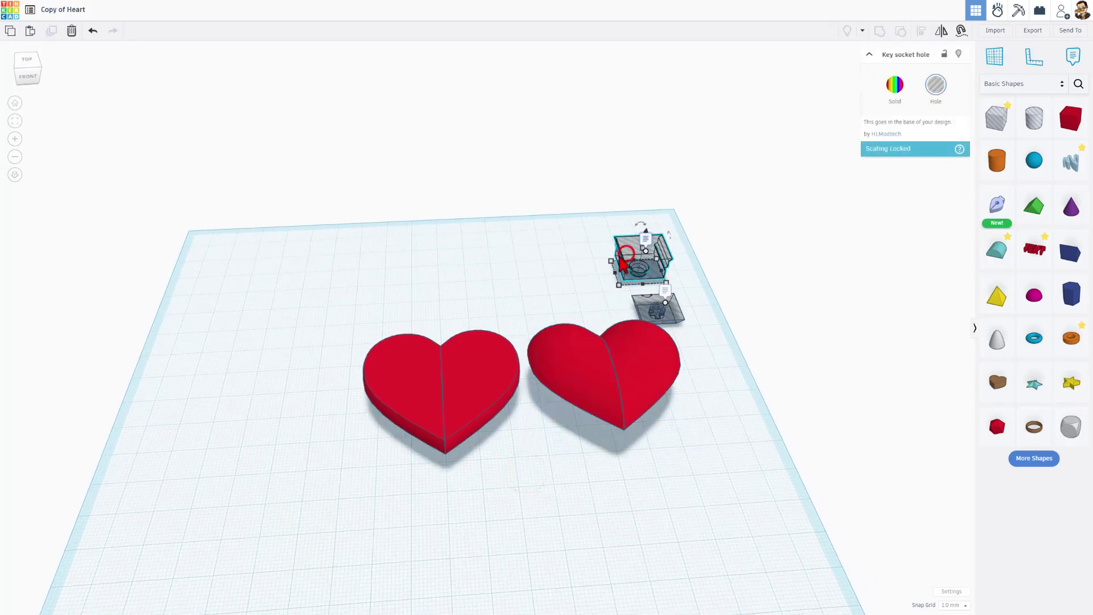
shift+click(422, 394)
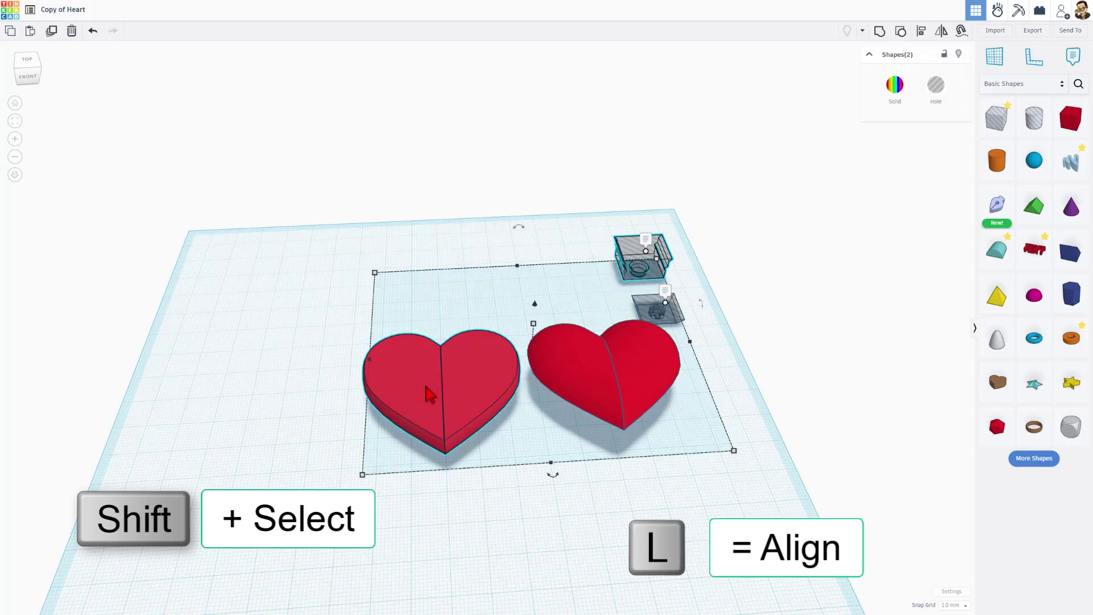
key(l)
click(414, 386)
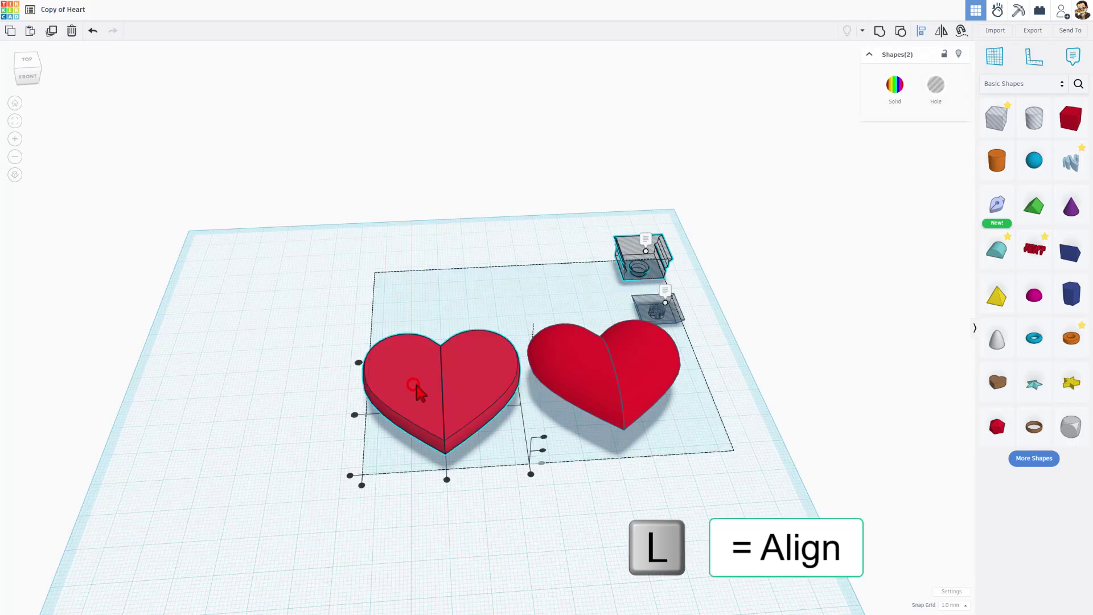
click(447, 478)
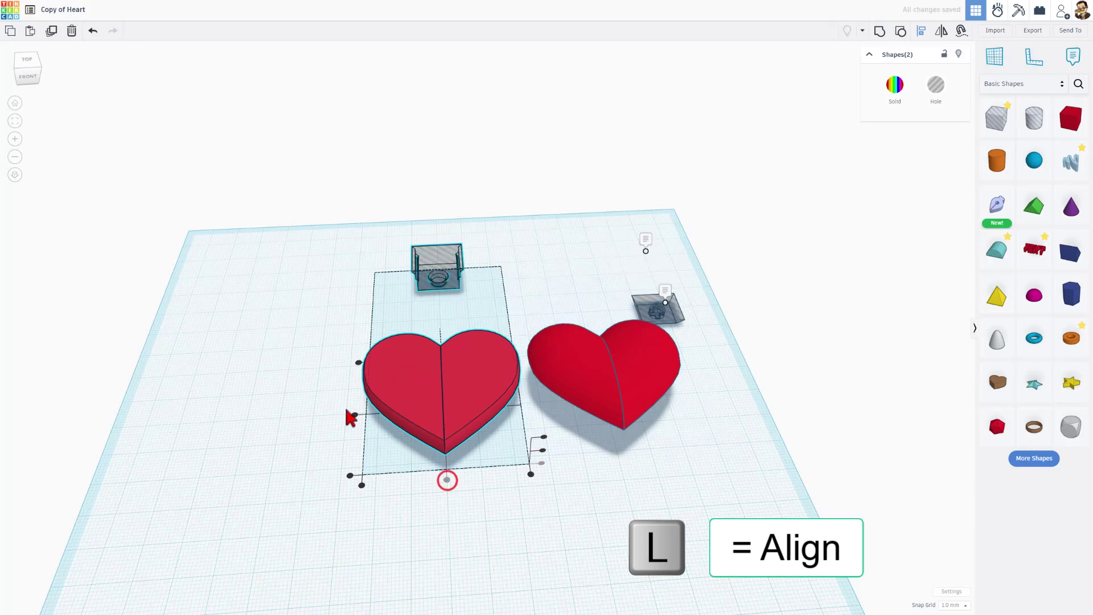
click(354, 416)
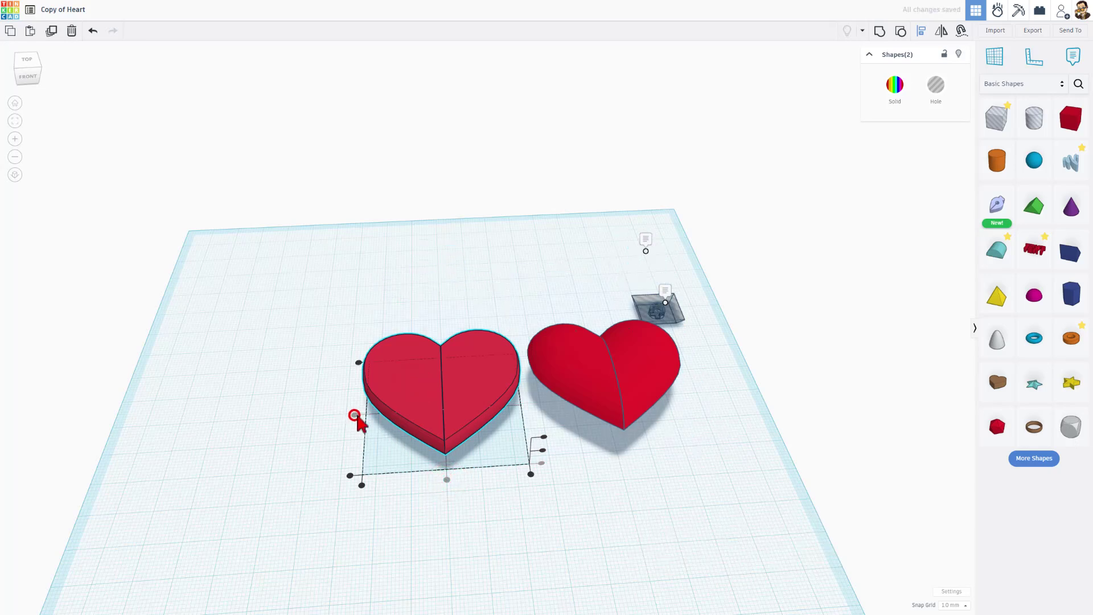
click(545, 438)
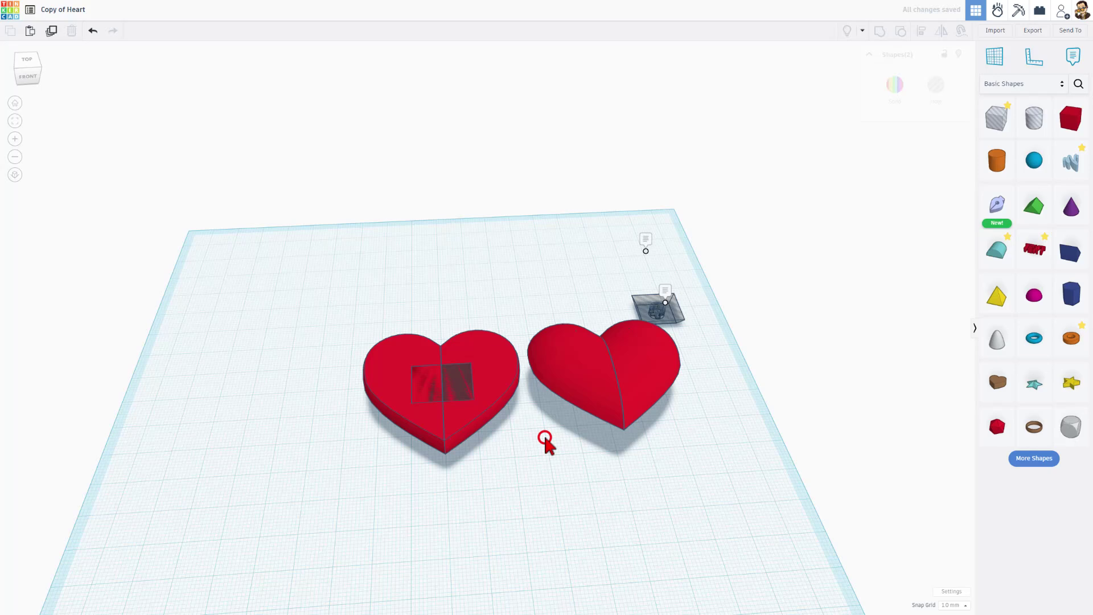
Step: Set the snap grid to 0.1 mm and raise the key socket hole slightly above the heart half's top face
click(455, 396)
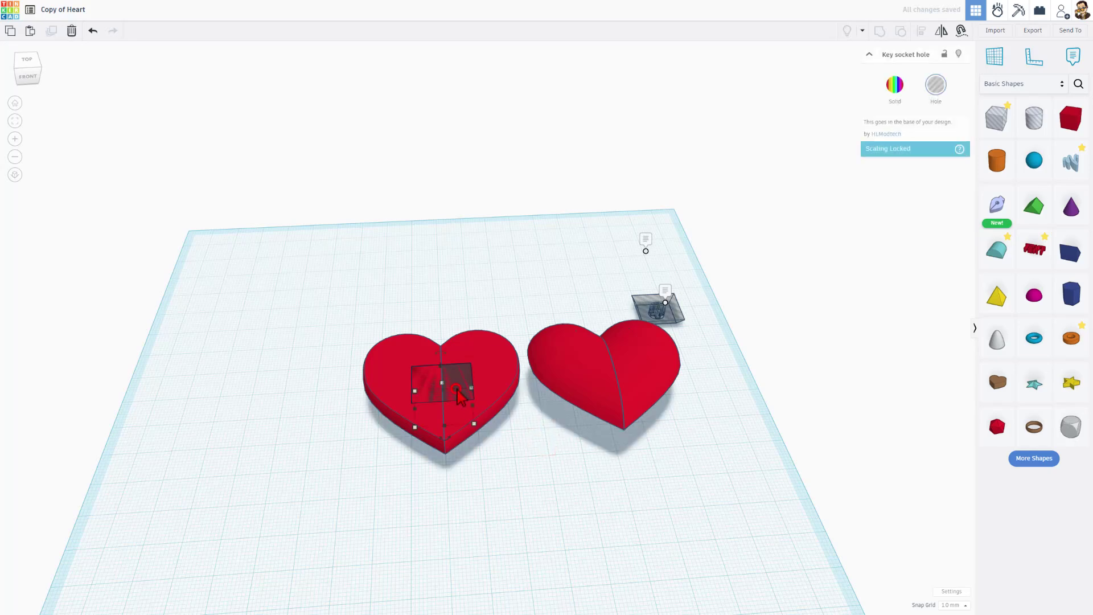
click(951, 606)
click(945, 522)
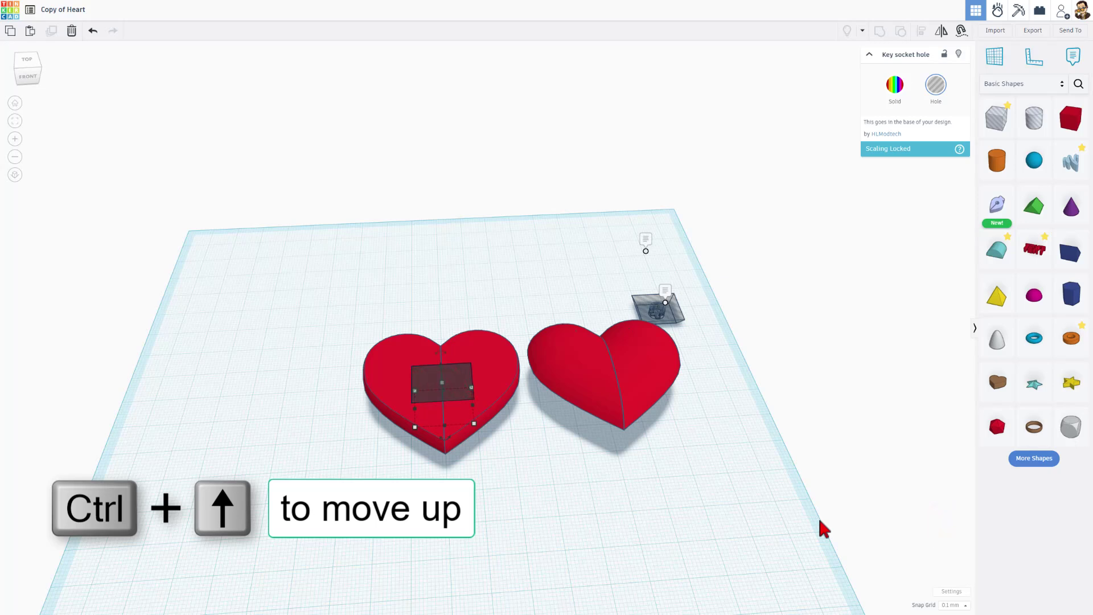
click(317, 354)
Step: Set the snap grid back to 1.0 mm and shift the key socket hole 1 mm toward the heart's notch
right_drag(366, 434, 315, 420)
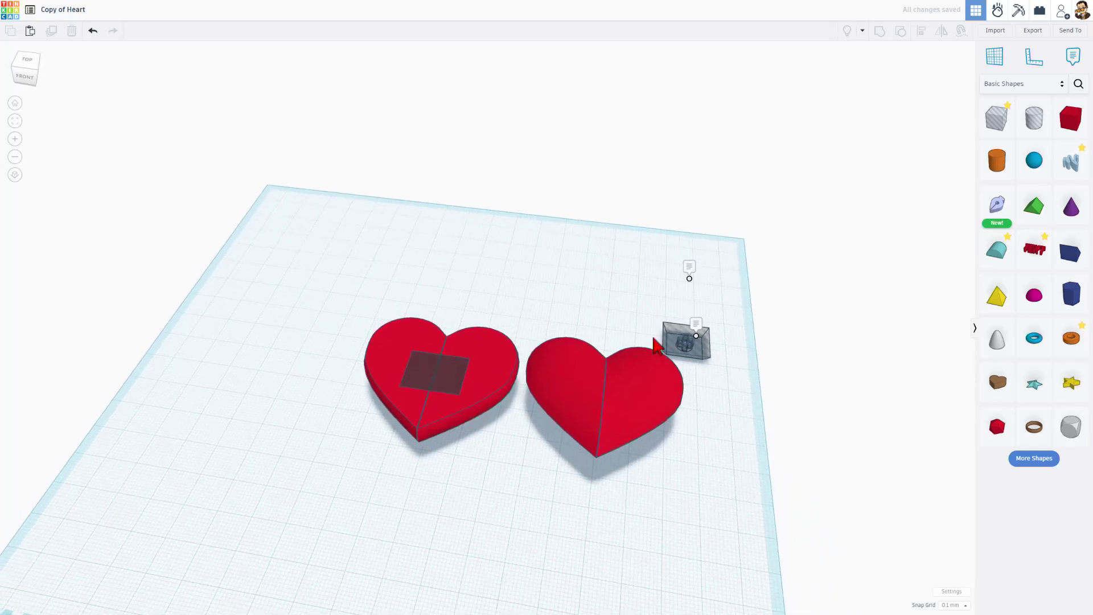
right_drag(635, 318, 503, 256)
click(458, 378)
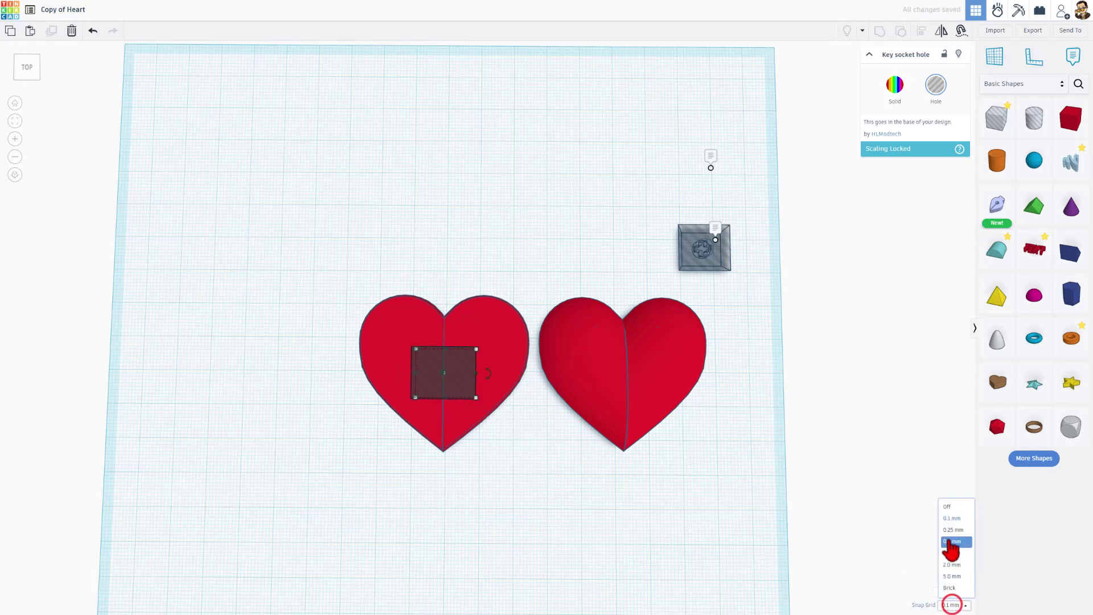
click(952, 556)
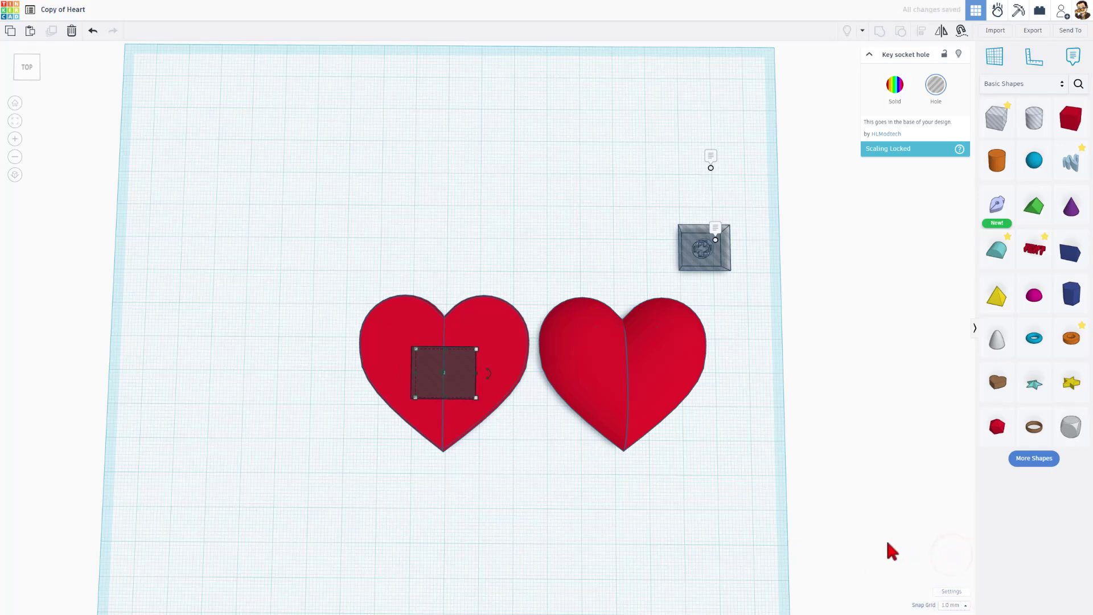
key(Up)
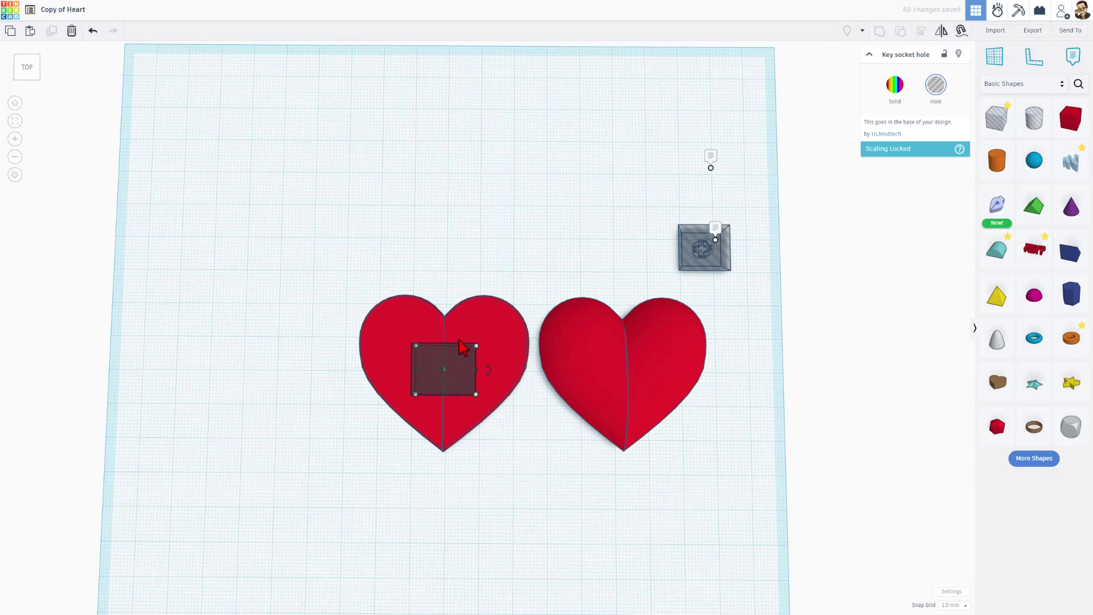
Step: Align the key top hole to the key socket hole, centred in the front-to-back direction
click(597, 234)
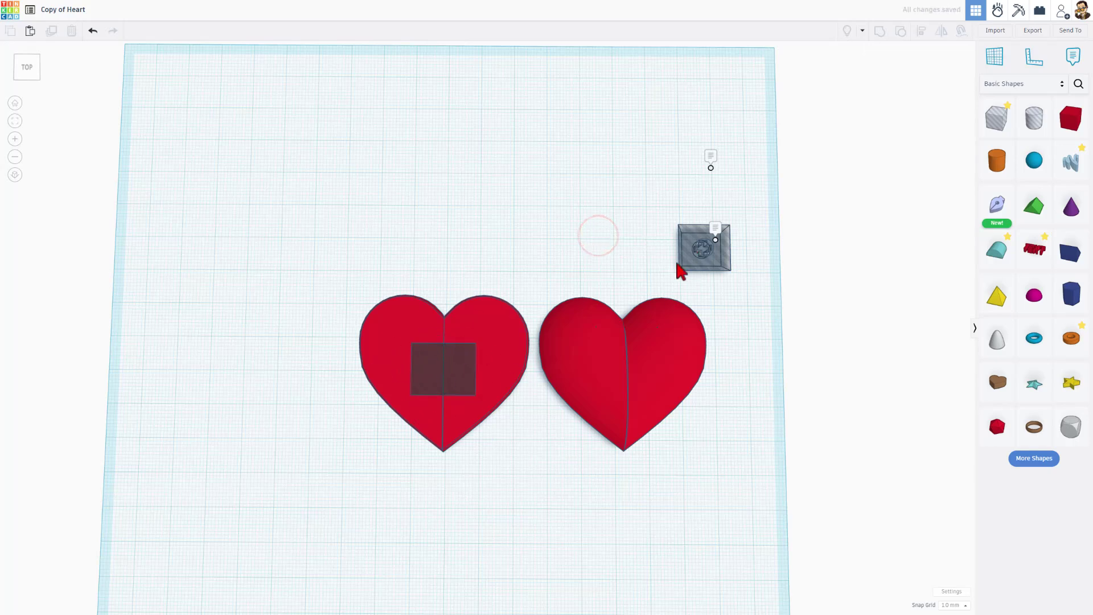
click(700, 254)
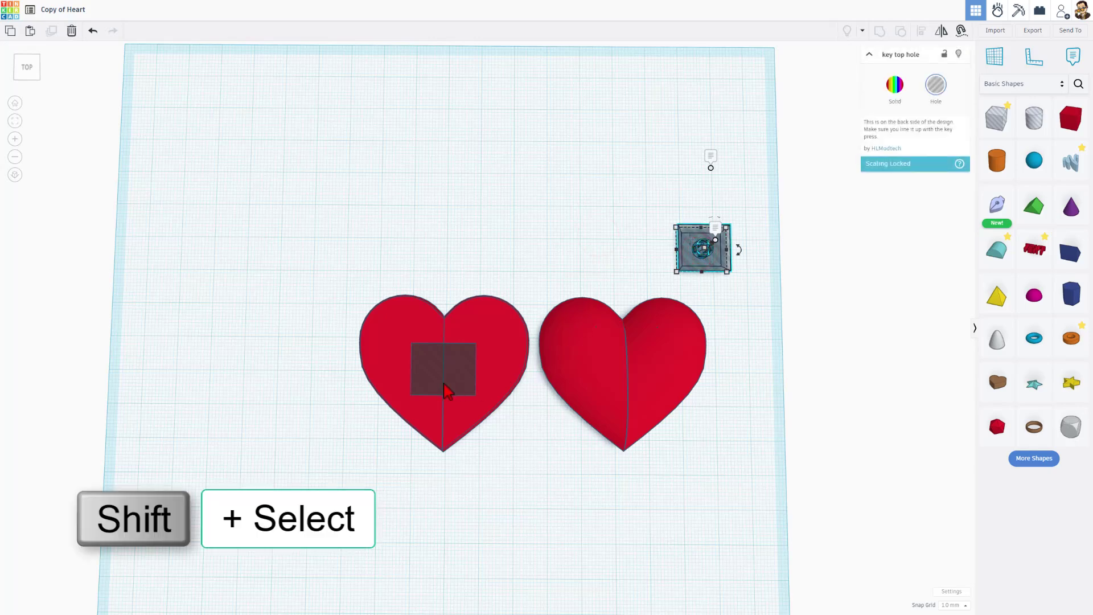
shift+click(425, 389)
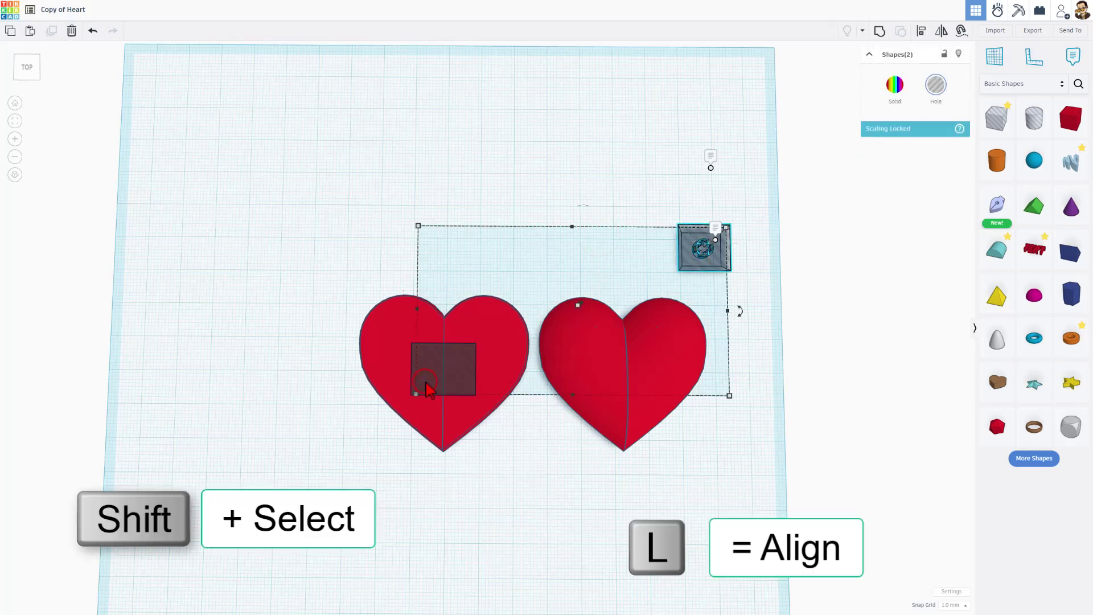
key(l)
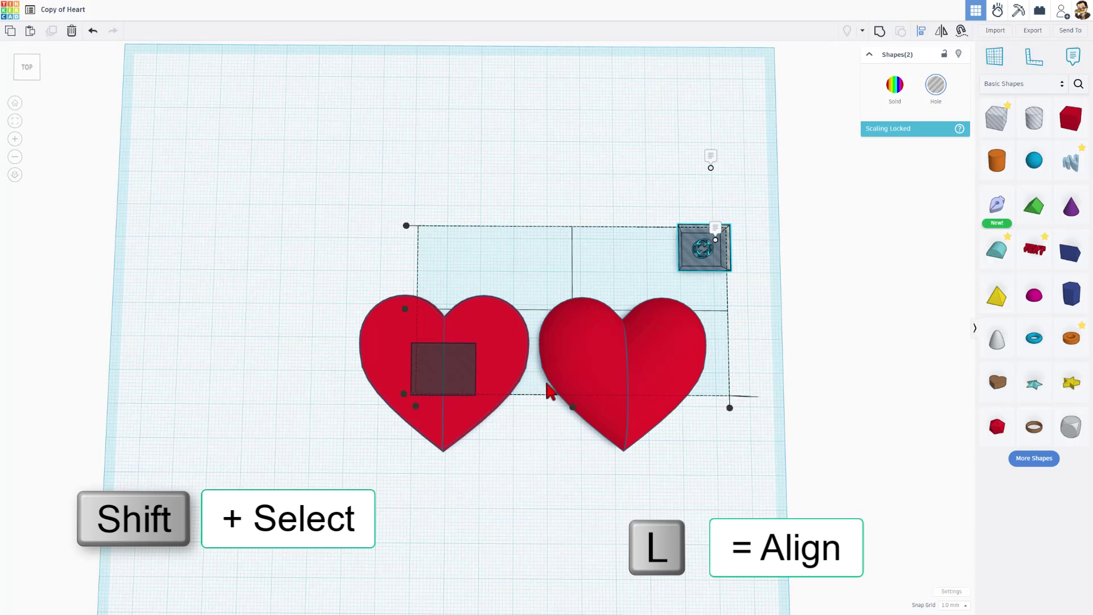
click(404, 371)
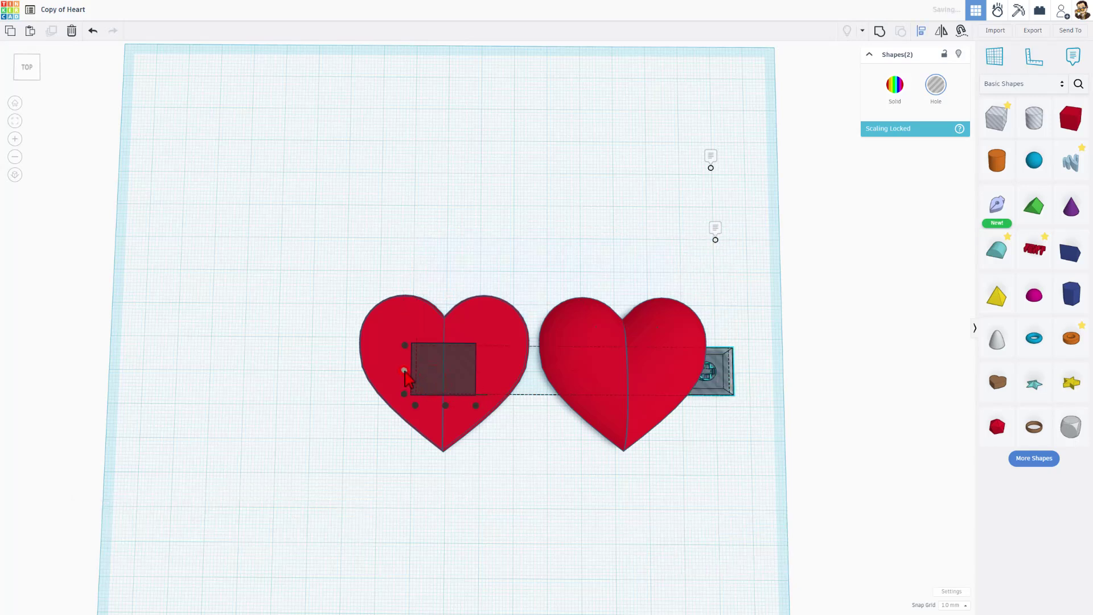
Step: Centre the key top hole on the domed heart half in the left-to-right direction, keeping the heart fixed
click(578, 287)
drag(658, 388, 656, 389)
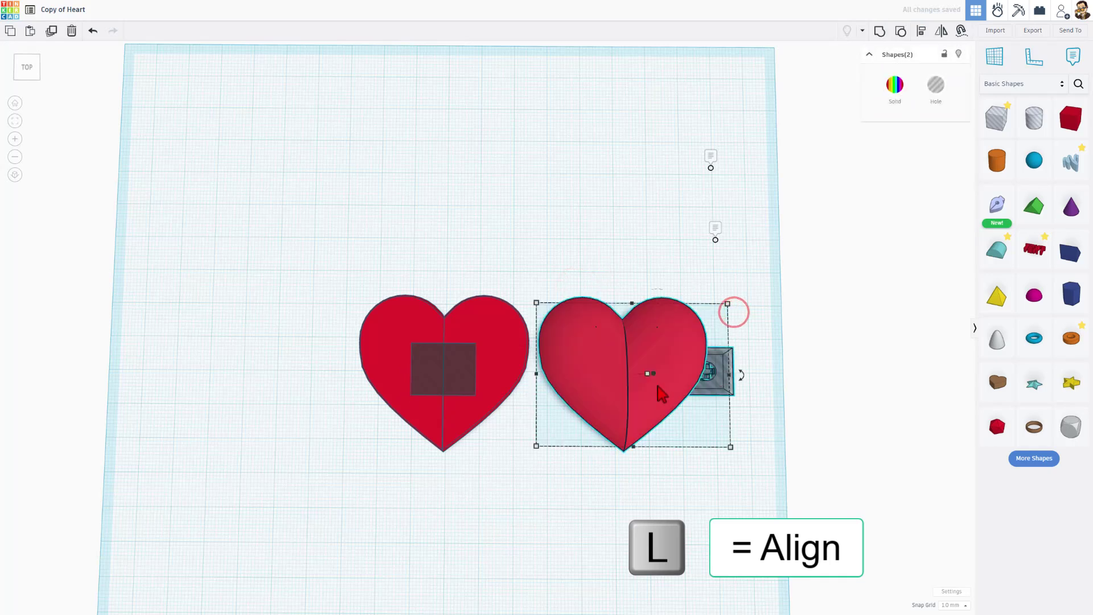
key(l)
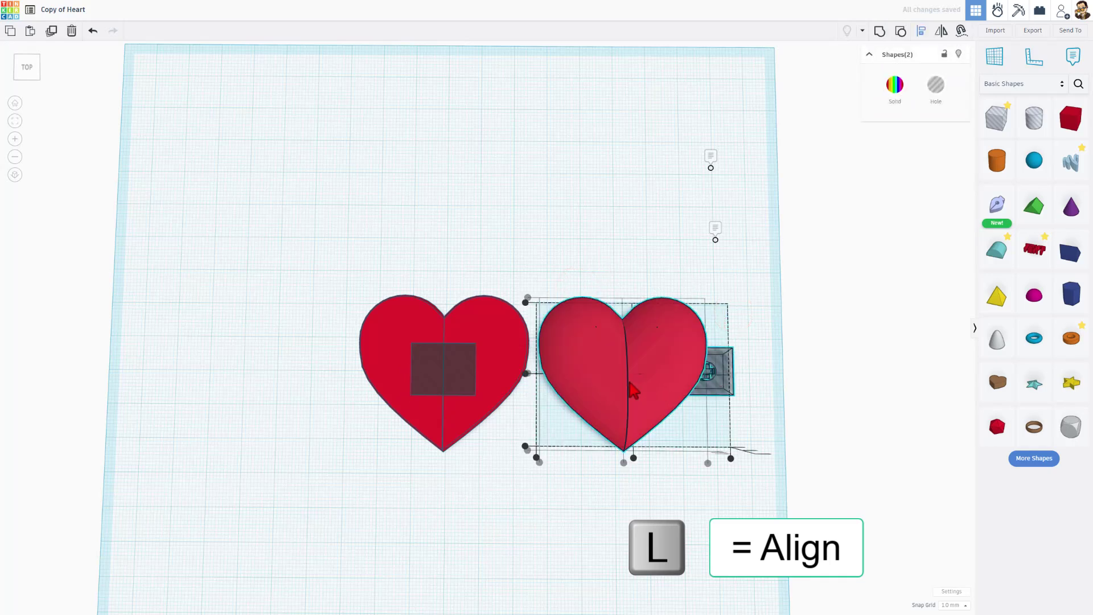
click(601, 368)
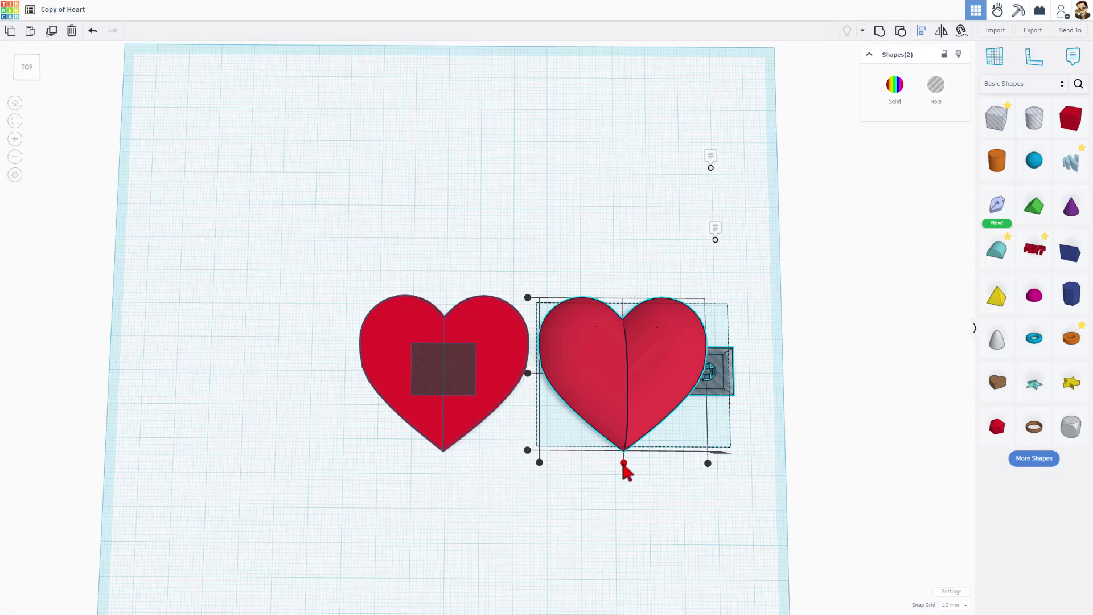
click(623, 462)
Step: Mirror the key top hole vertically so its wide side faces the workplane
right_drag(615, 496, 643, 416)
click(648, 478)
right_drag(652, 465, 545, 337)
right_drag(644, 373, 622, 348)
scroll(638, 398, up, 1)
click(629, 355)
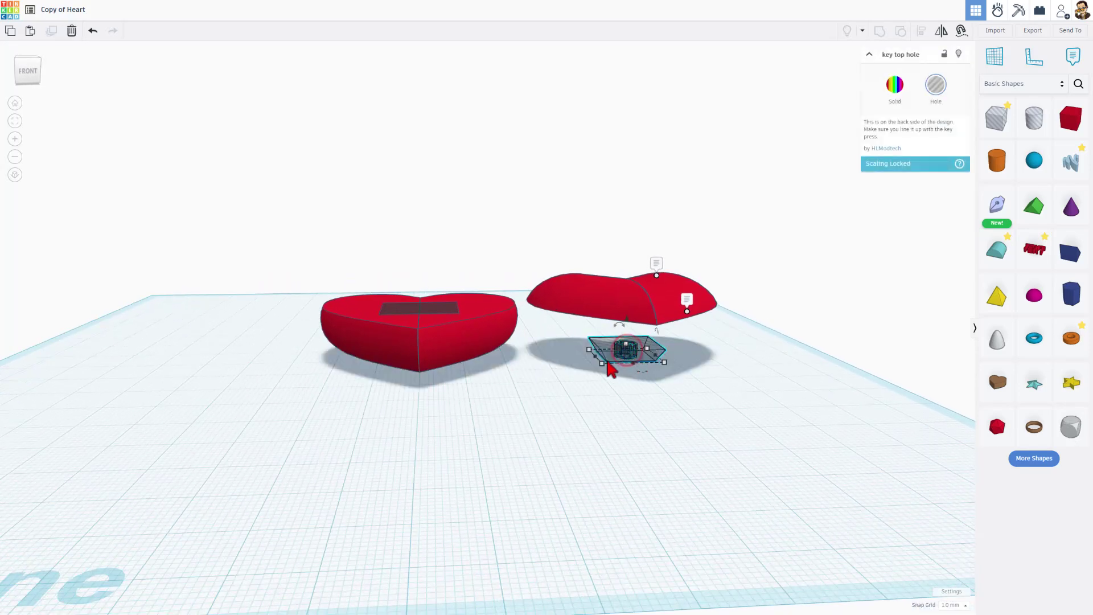
drag(612, 356, 617, 353)
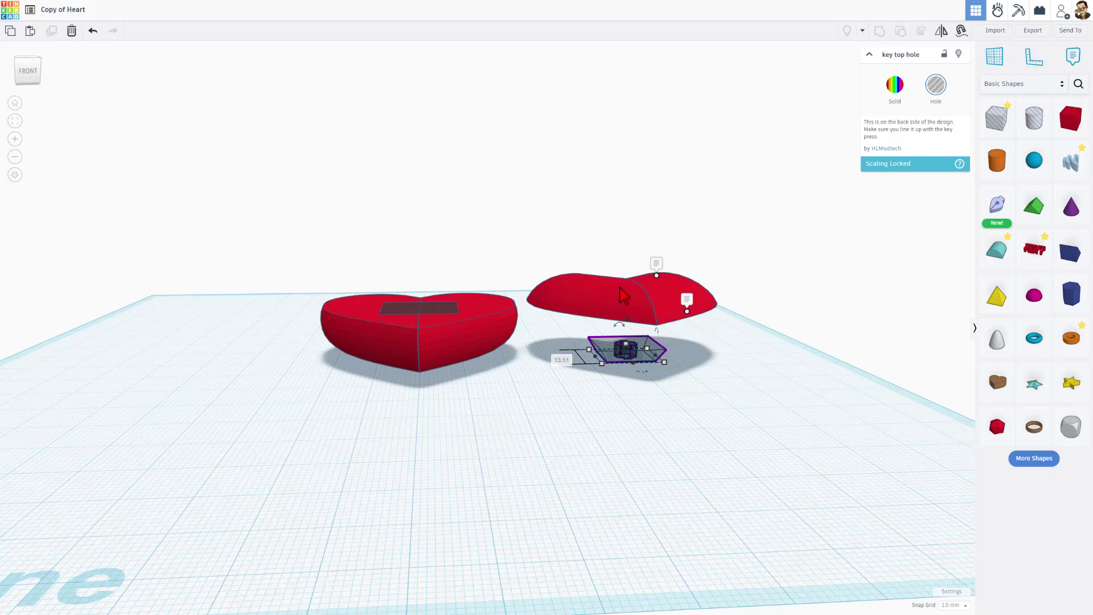
mouse_move(610, 367)
right_down()
mouse_move(636, 377)
mouse_move(618, 366)
right_up()
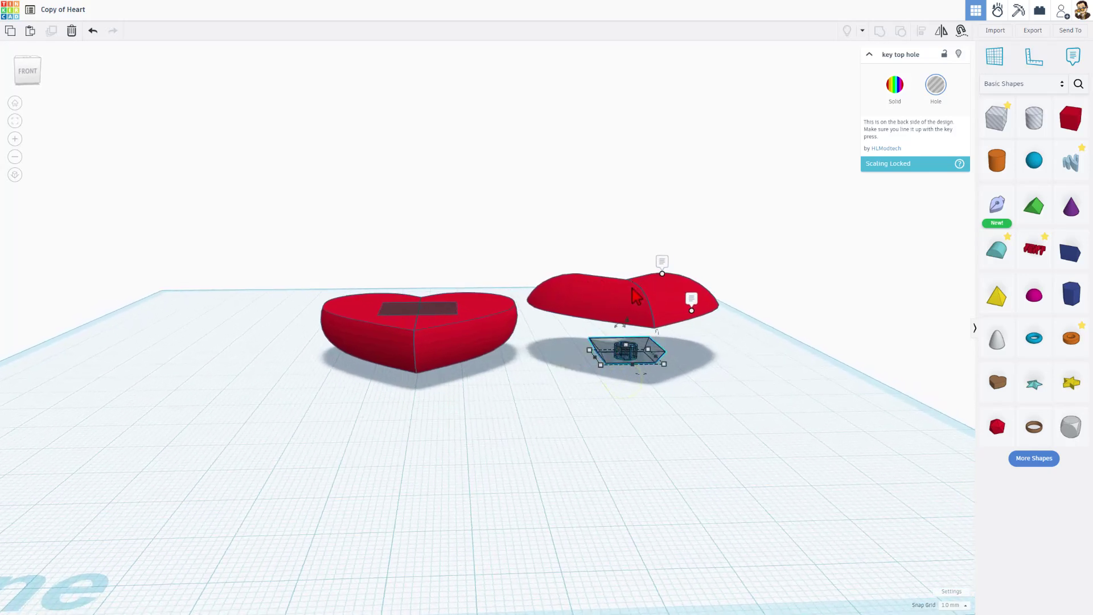
click(609, 363)
click(945, 29)
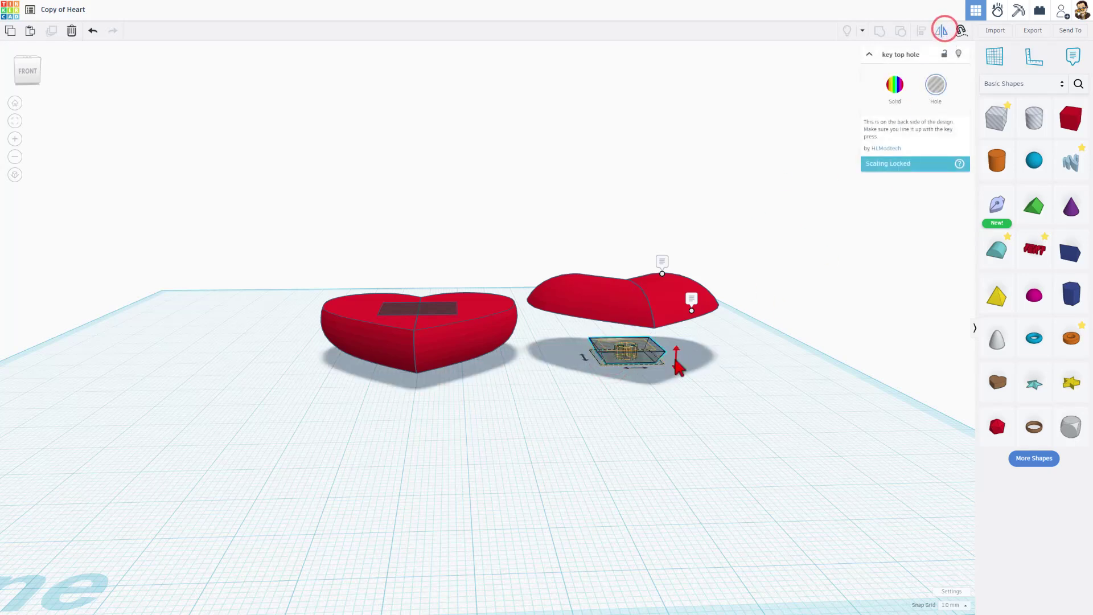
click(674, 360)
click(647, 407)
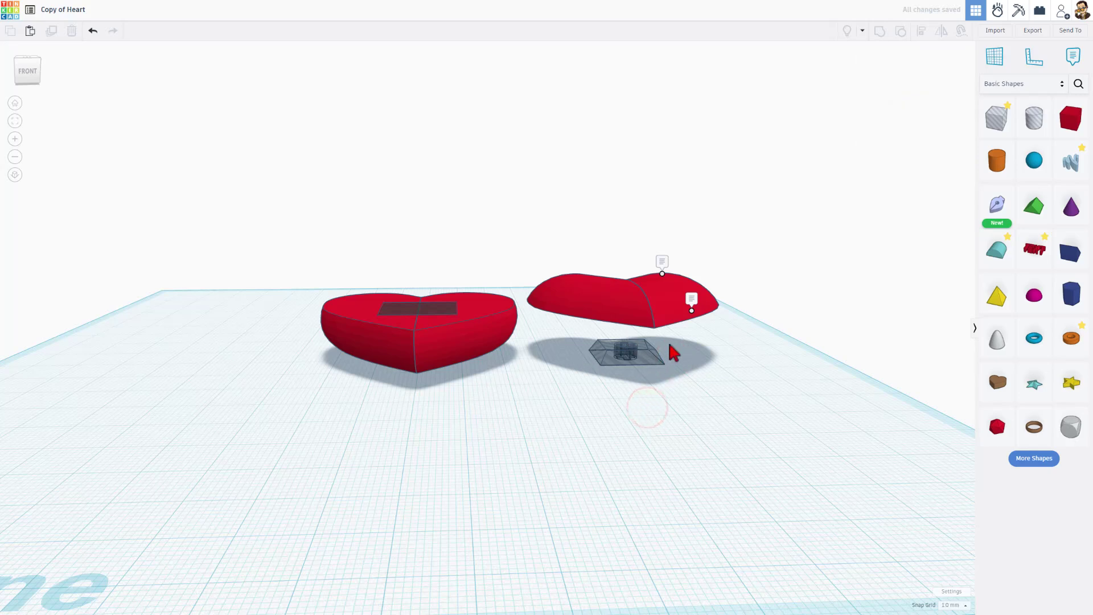
Step: Drop the domed heart half onto the workplane and group it with the key top hole
click(612, 294)
key(d)
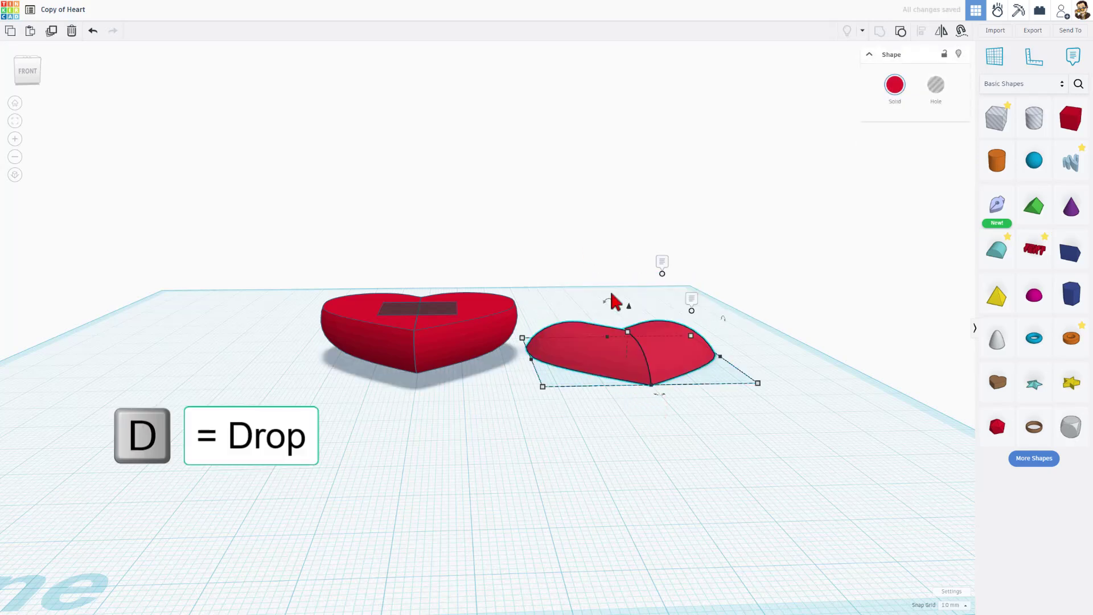
click(612, 288)
right_drag(628, 258, 575, 283)
drag(574, 281, 654, 416)
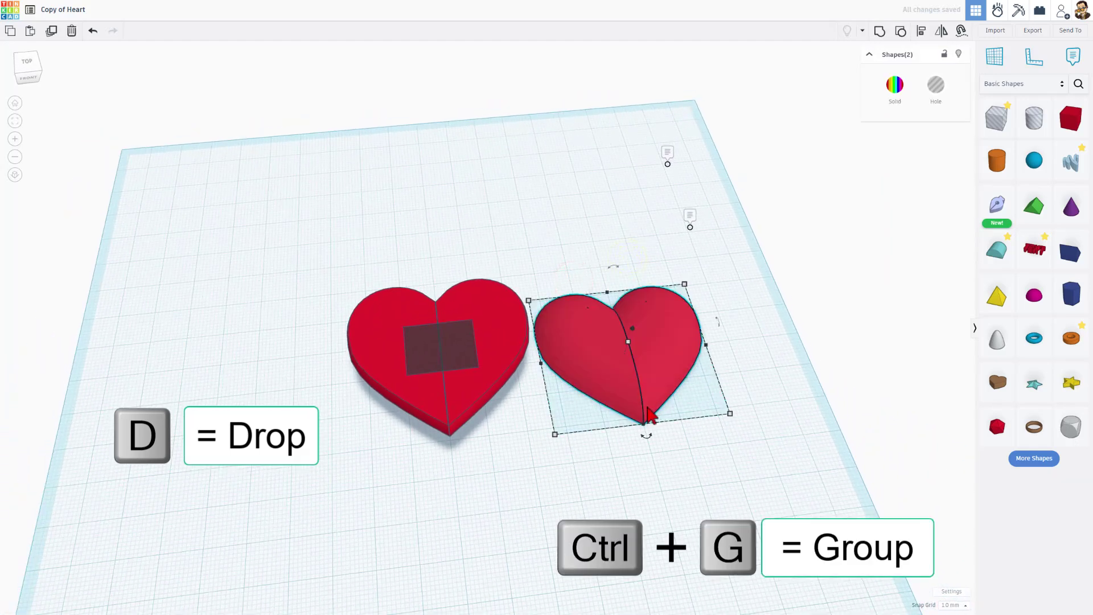
key(ctrl+g)
Step: Group the flat-topped heart half with its key socket hole and check the resulting cutout
drag(330, 256, 464, 415)
right_drag(450, 418, 414, 407)
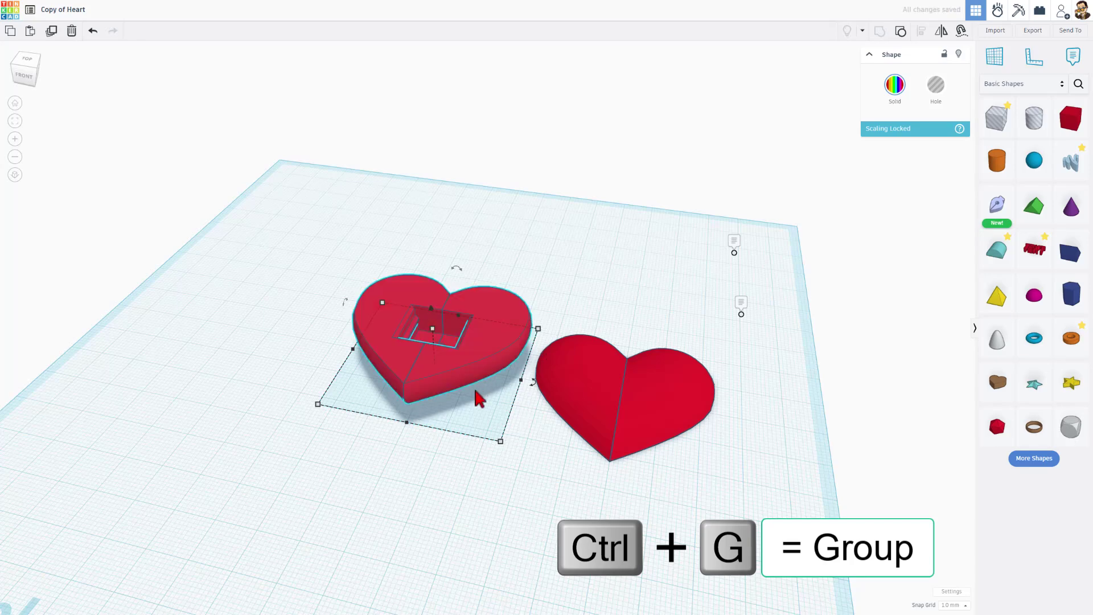
right_drag(477, 397, 676, 491)
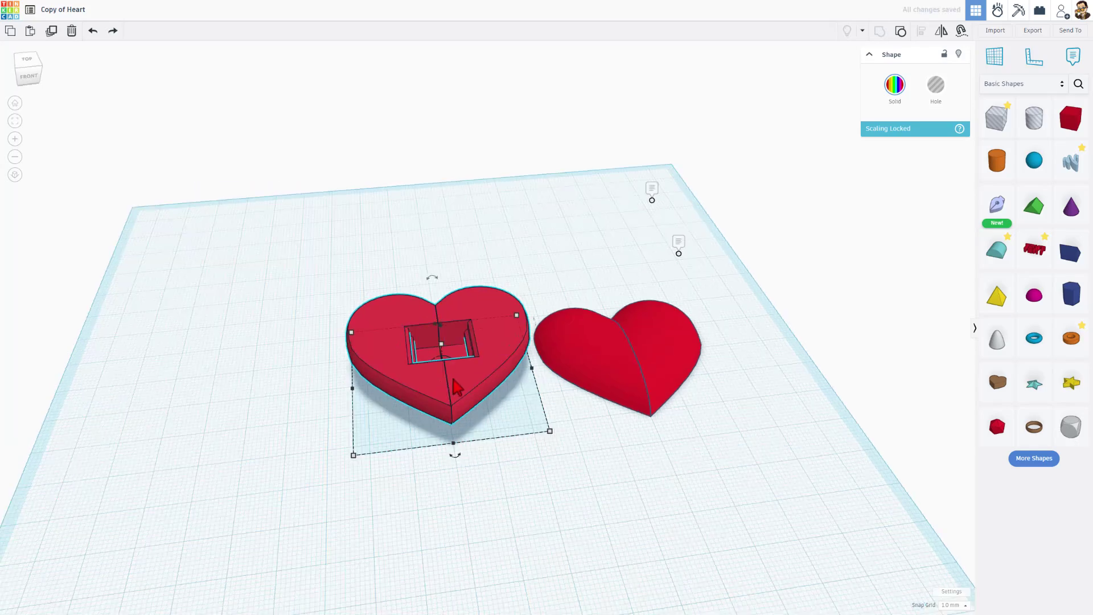
right_drag(457, 387, 428, 333)
right_drag(496, 283, 484, 422)
right_drag(443, 343, 447, 367)
scroll(447, 360, up, 3)
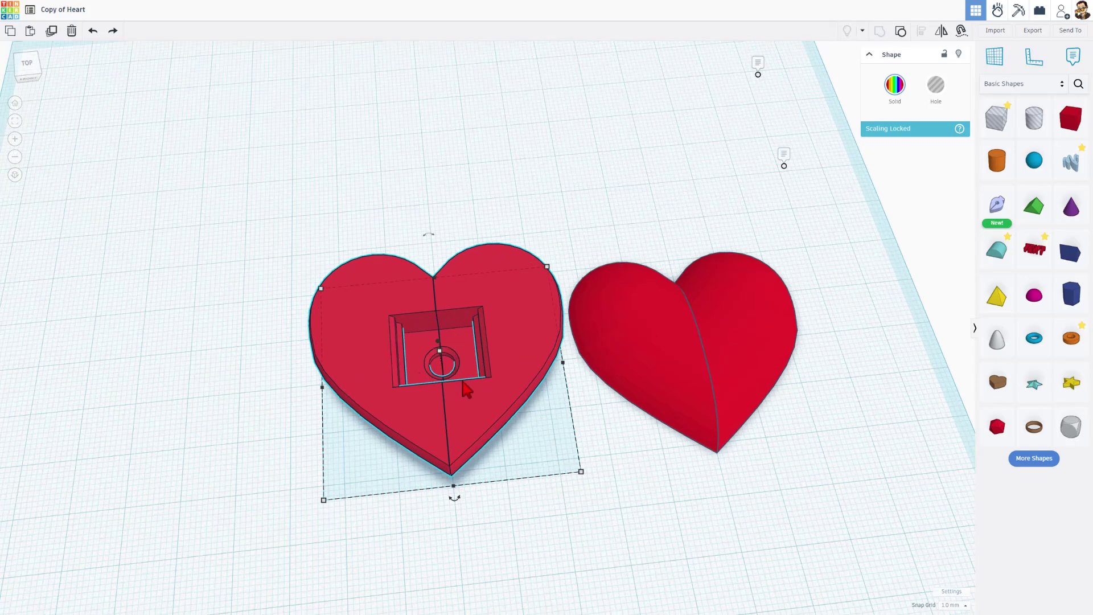
right_drag(466, 389, 452, 343)
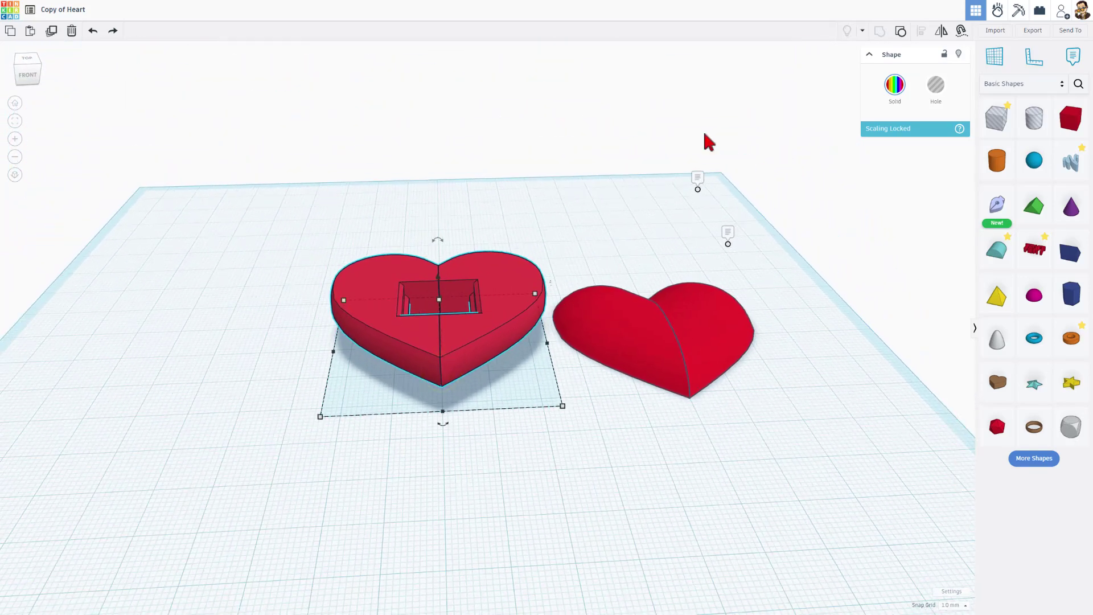
Step: Mirror the heart half with the socket cutout vertically so its flat face points down
click(512, 289)
click(941, 32)
click(577, 382)
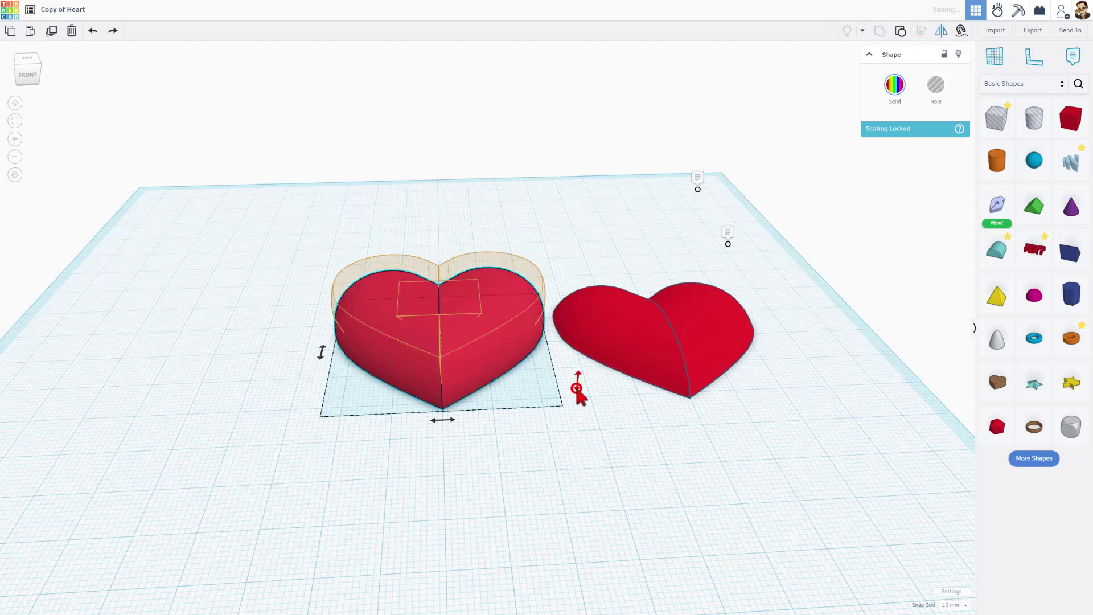
click(540, 405)
right_drag(585, 422, 552, 415)
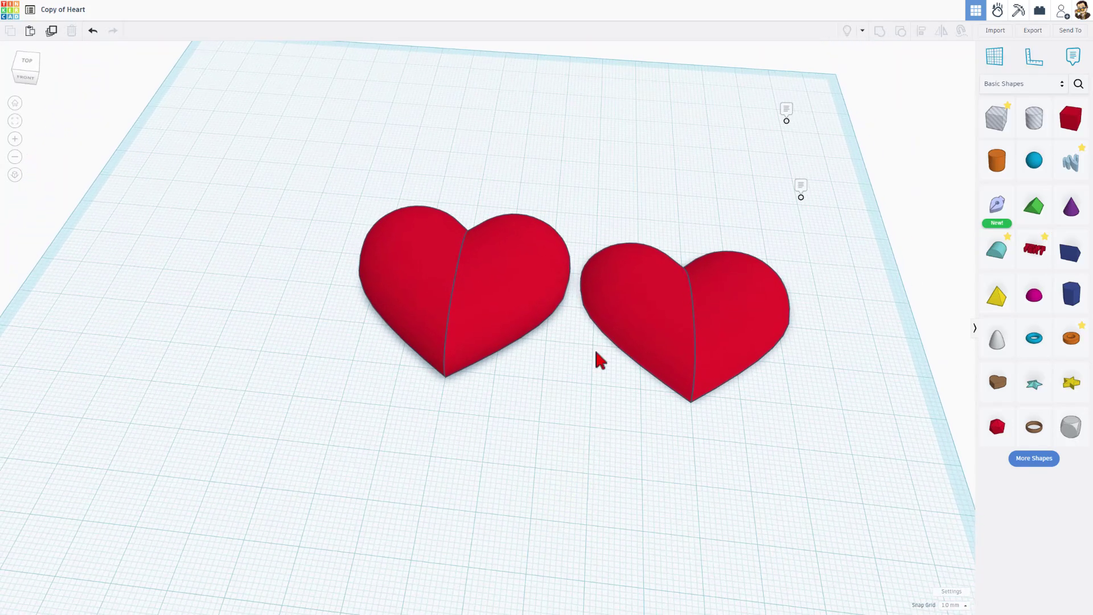
right_drag(581, 370, 614, 308)
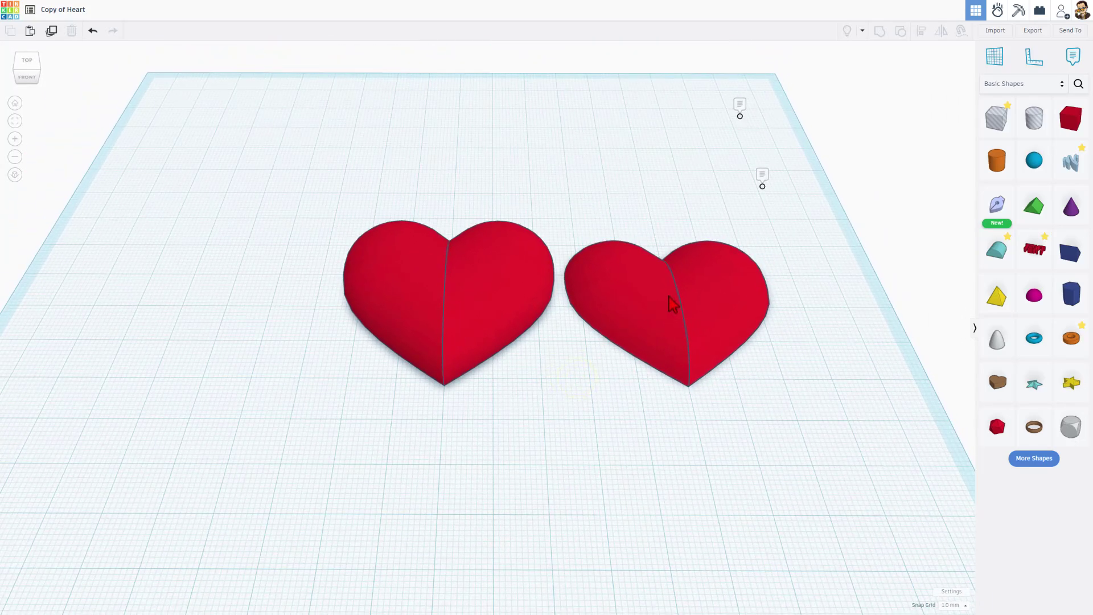
mouse_move(579, 383)
right_down()
mouse_move(598, 386)
mouse_move(566, 374)
right_up()
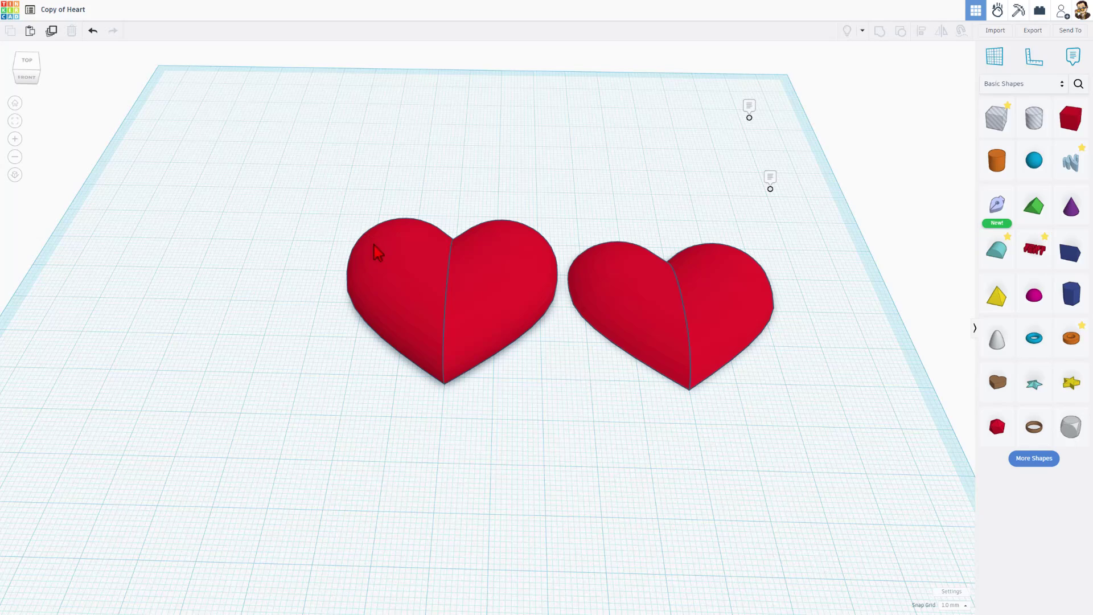
Step: Export only the two selected heart halves as an STL named fidget Heart zdp.stl in the 3dmodeling folder
drag(396, 290, 680, 357)
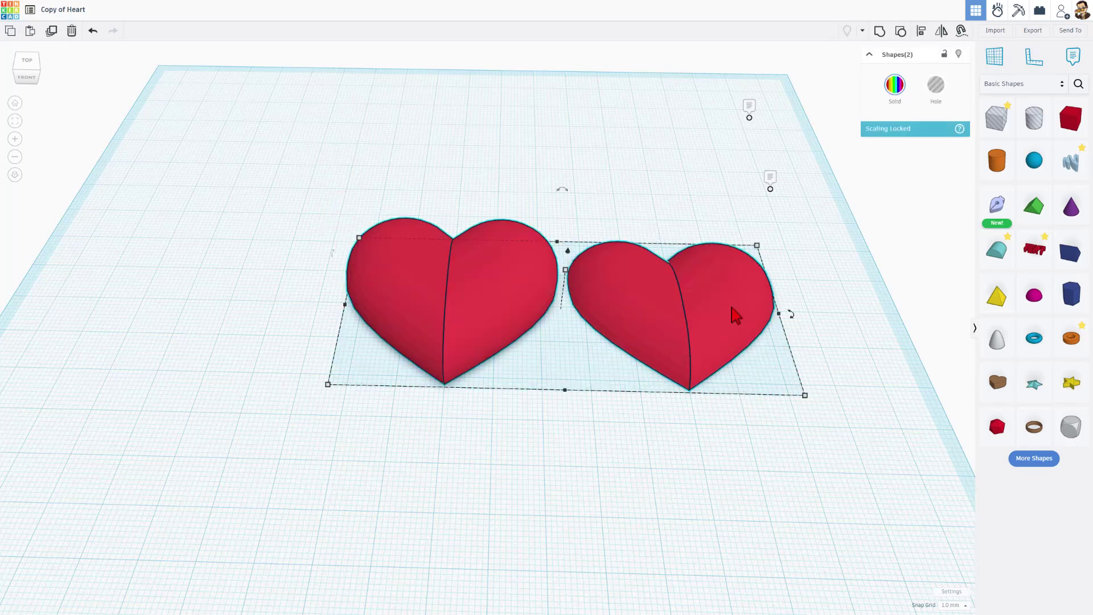
click(1032, 31)
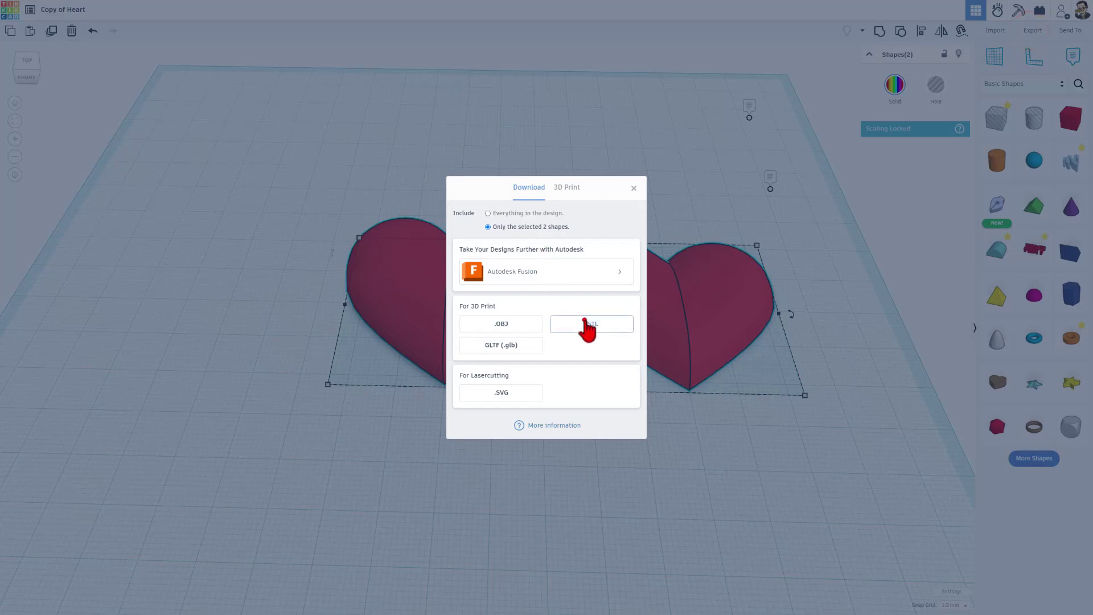
click(587, 323)
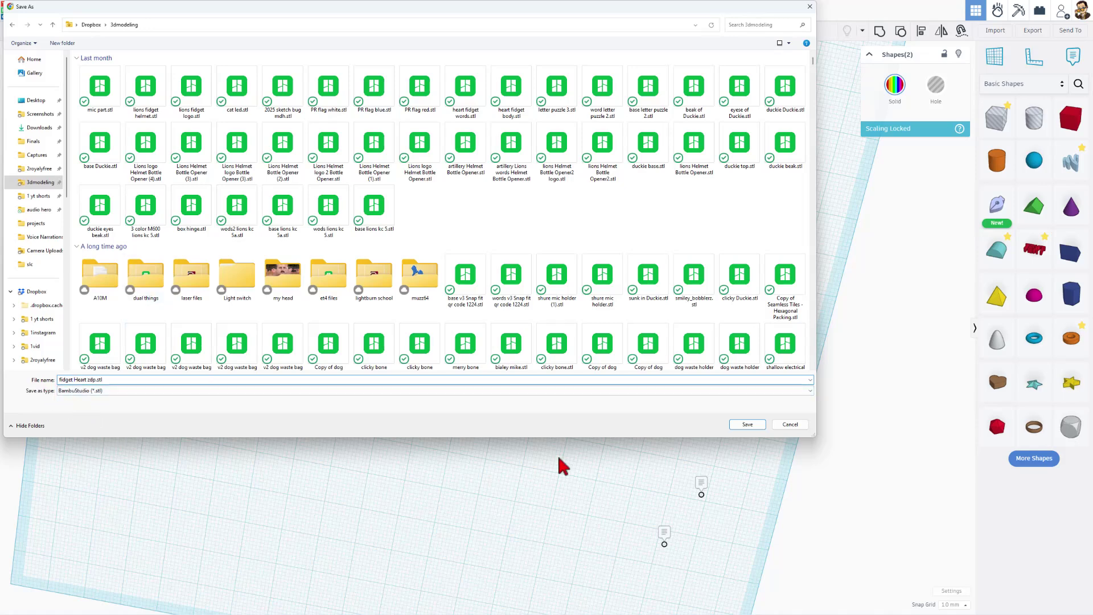
click(748, 424)
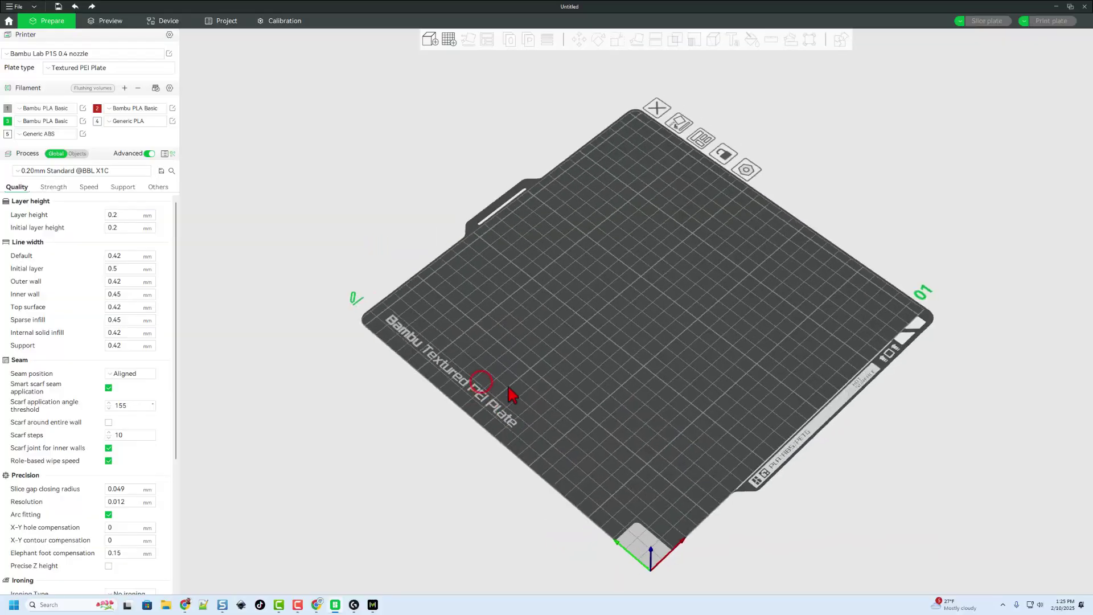
Step: In Bambu Studio, import the exported fidget Heart zdp.stl file onto the build plate
drag(511, 394, 478, 262)
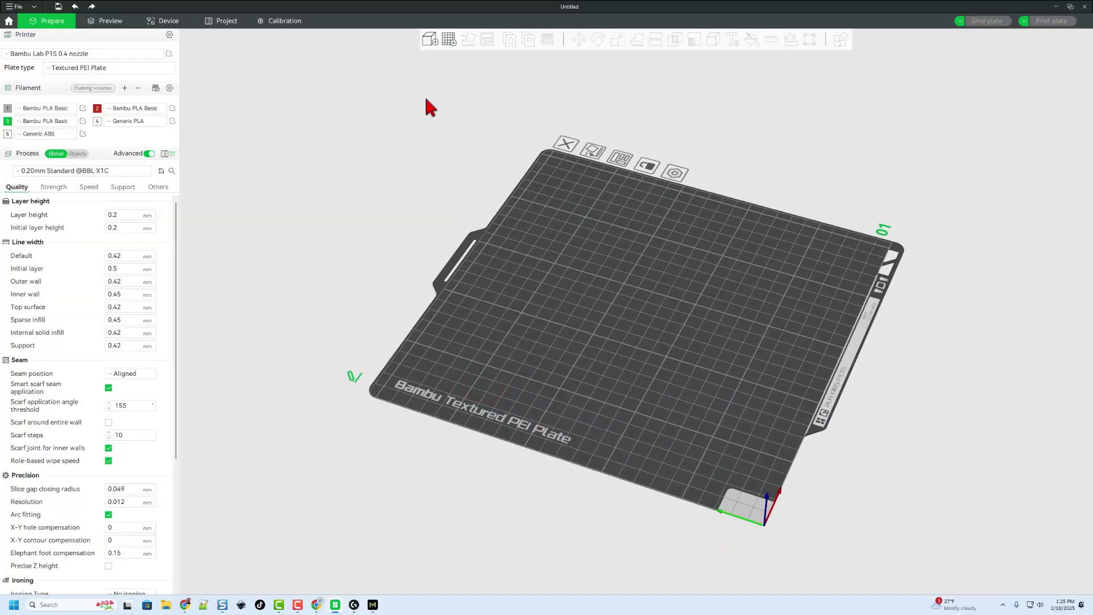
click(432, 39)
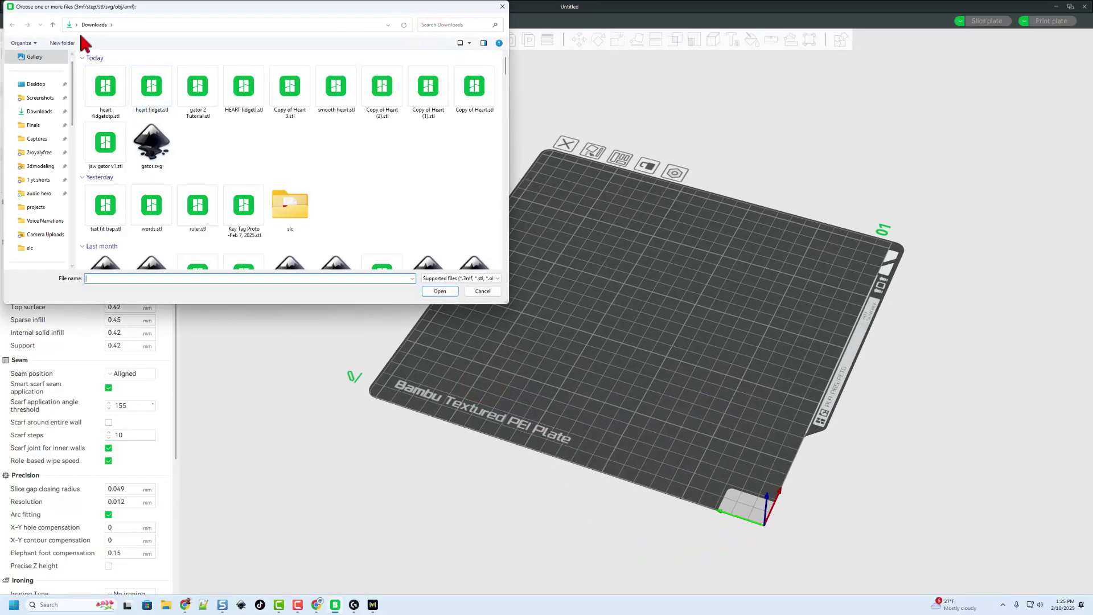
click(112, 88)
click(438, 293)
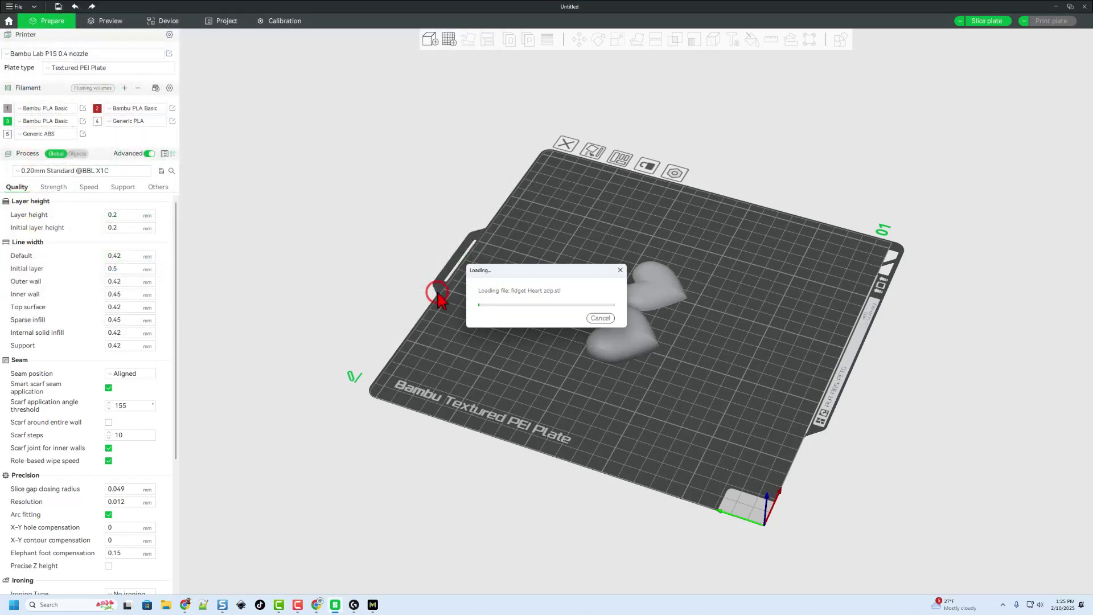
Step: Assign the red Bambu PLA Basic filament, number 2, to the hearts and slice the plate
right_click(604, 337)
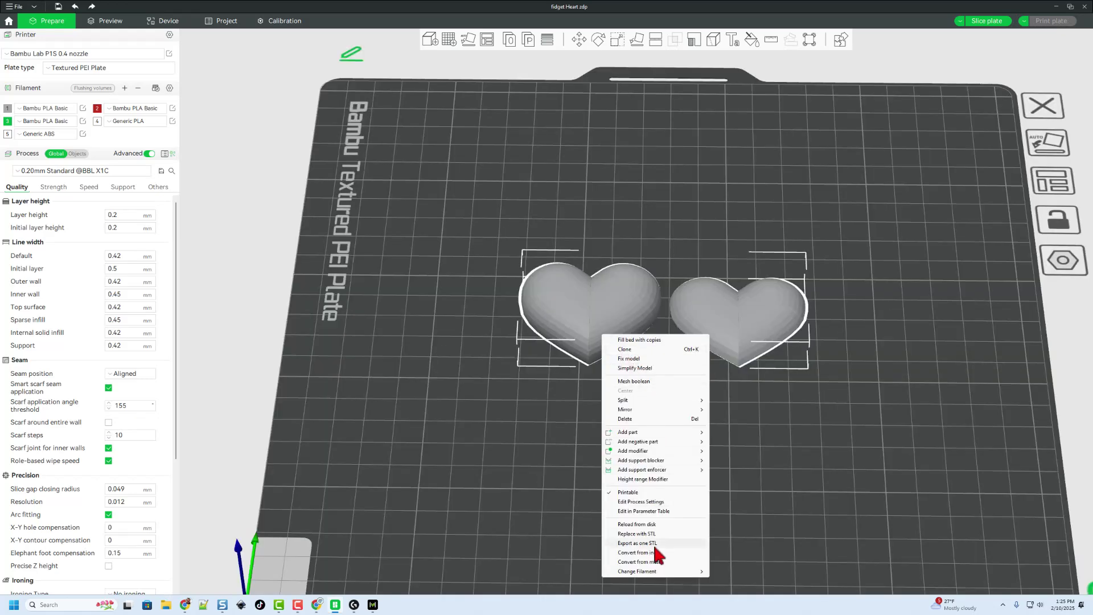
mouse_move(645, 571)
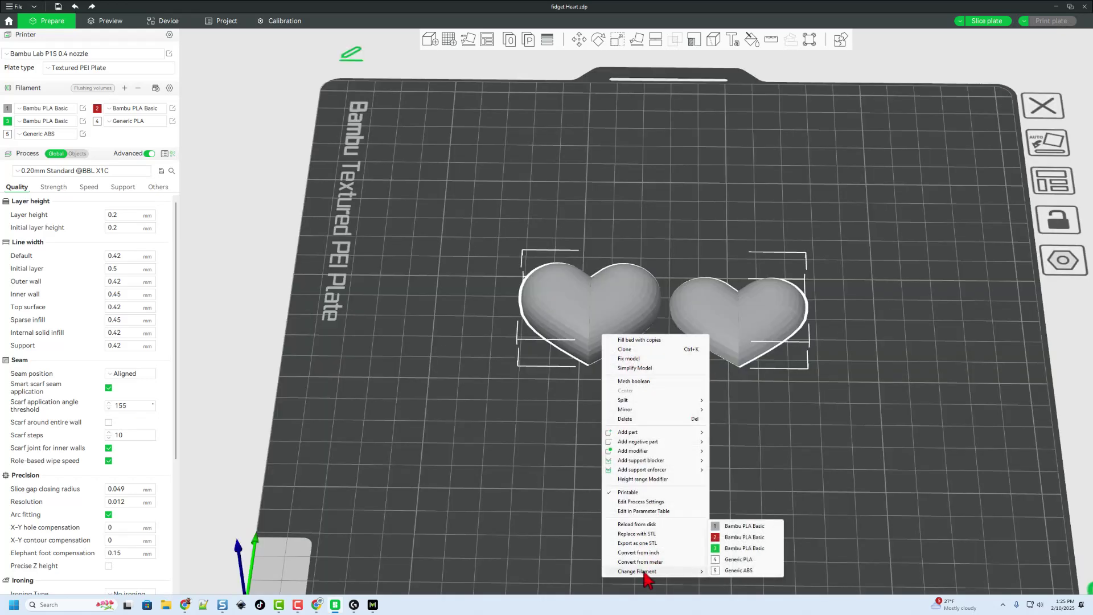
click(730, 537)
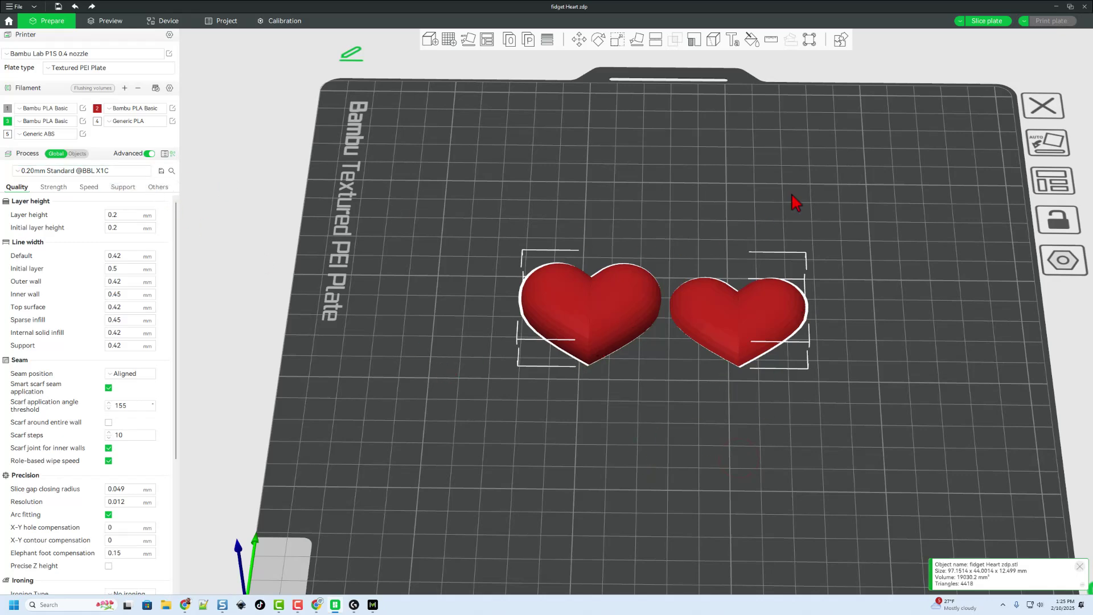
click(985, 22)
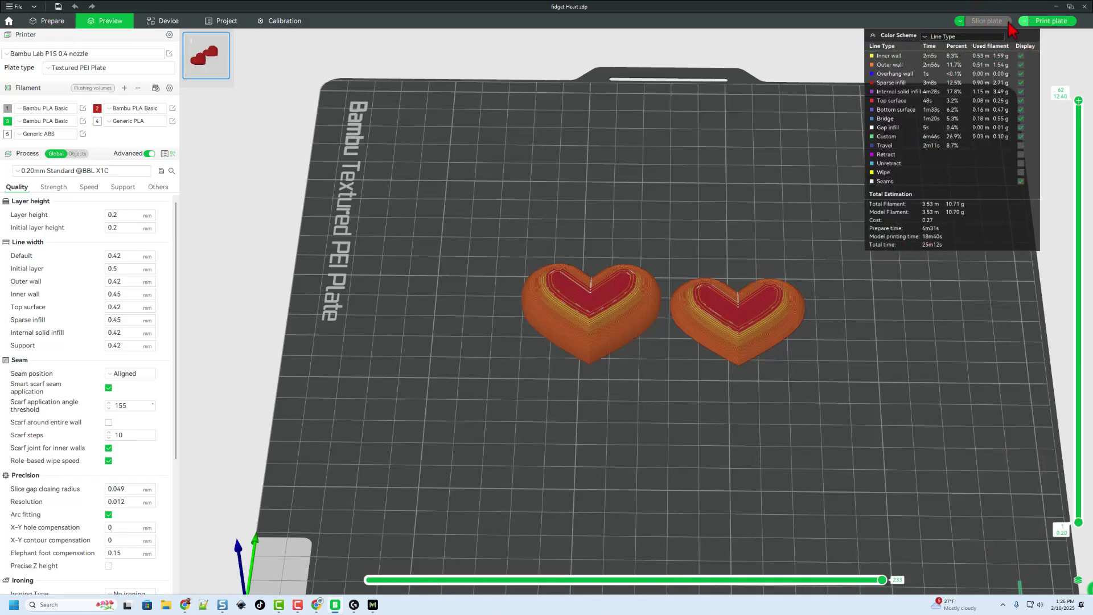
Step: Send the sliced fidget heart print job to the printer and start the live camera feed
click(1048, 21)
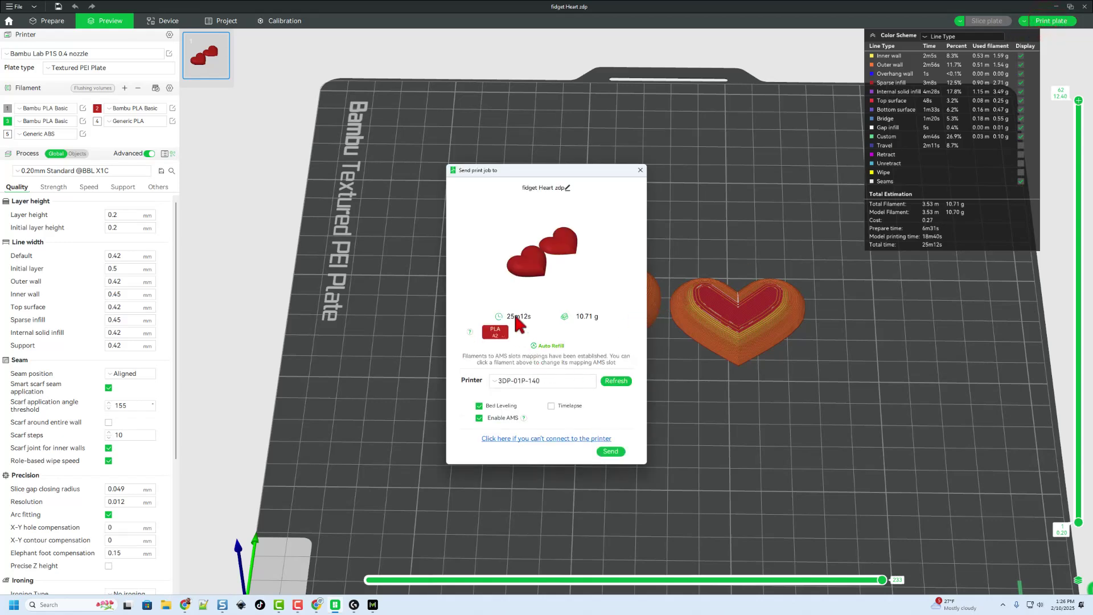
click(610, 451)
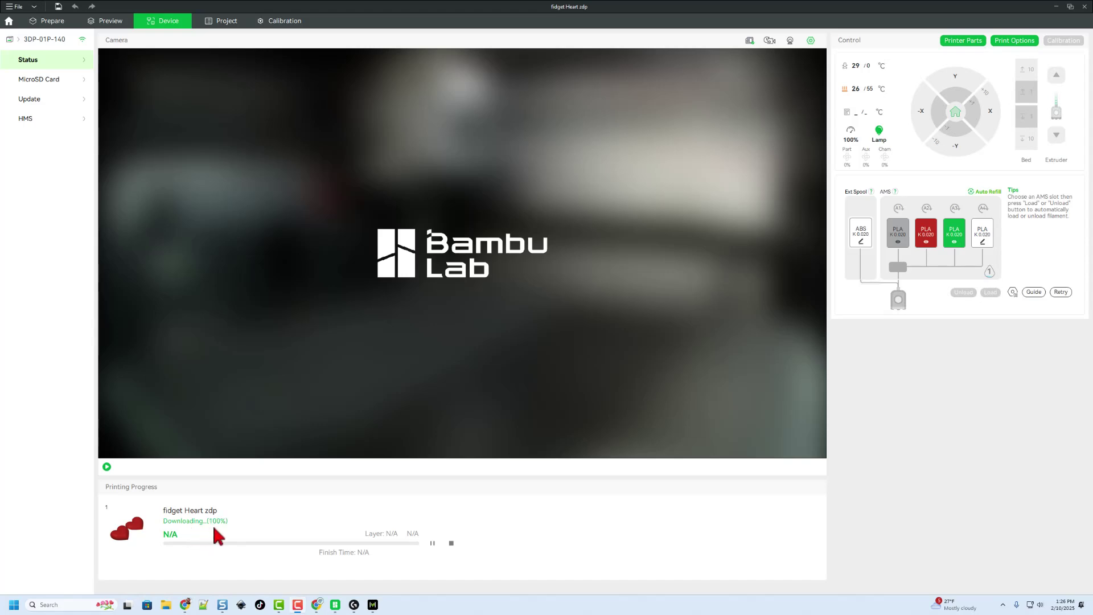
click(106, 466)
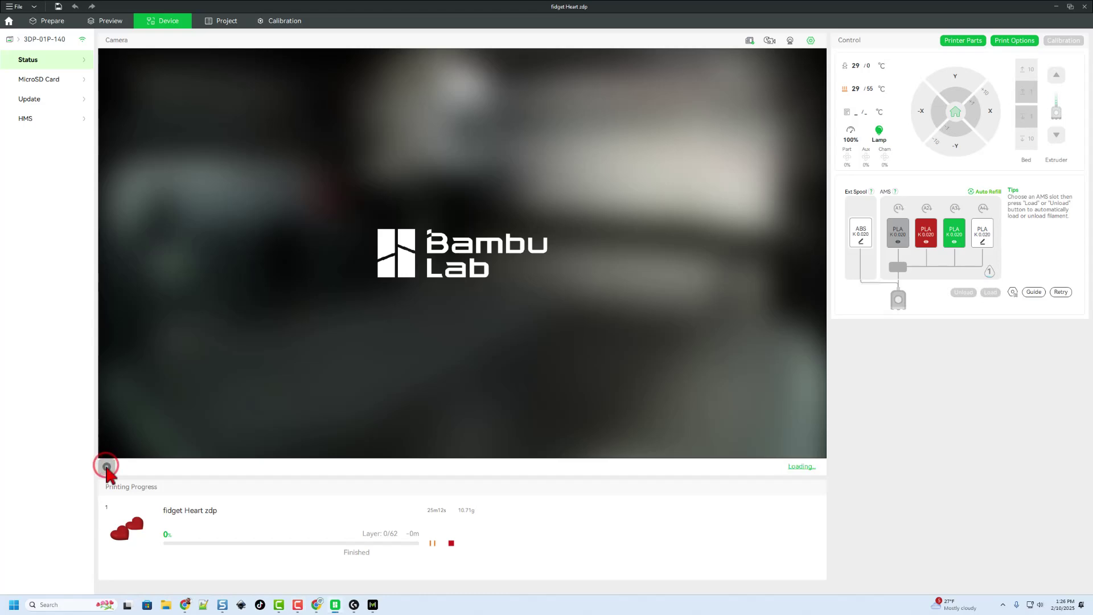